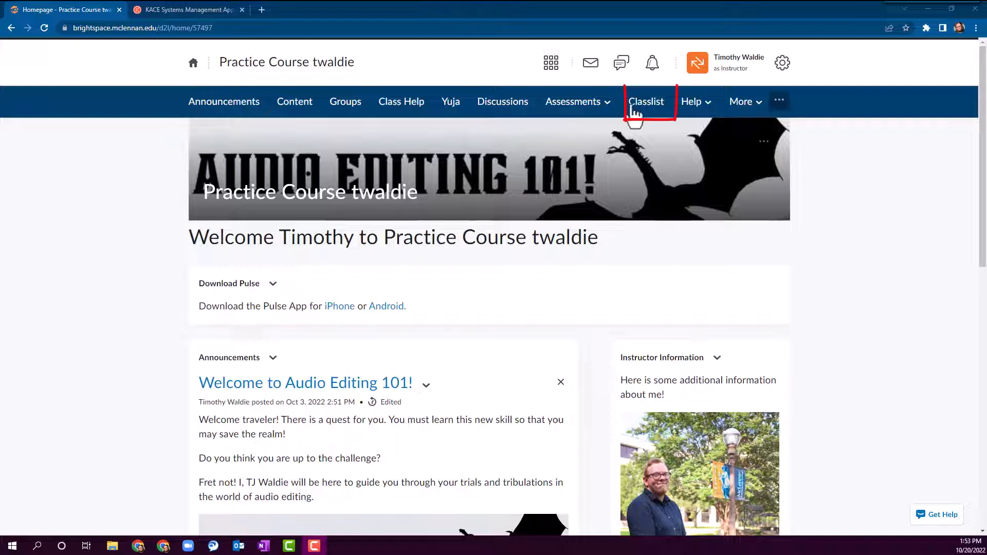
Open the accommodation settings of the learner marked as having accommodations in the Classlist
click(649, 104)
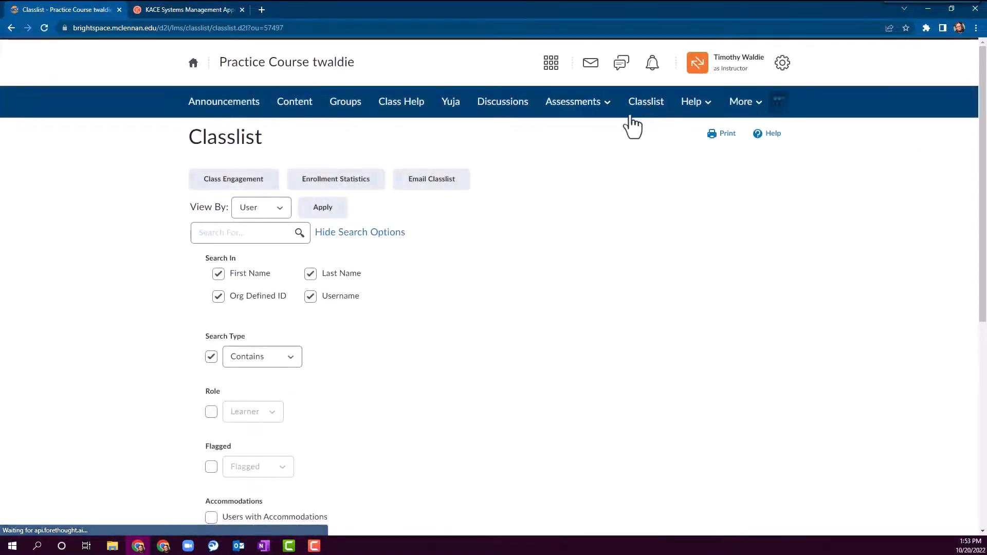
scroll(117, 366, down, 7)
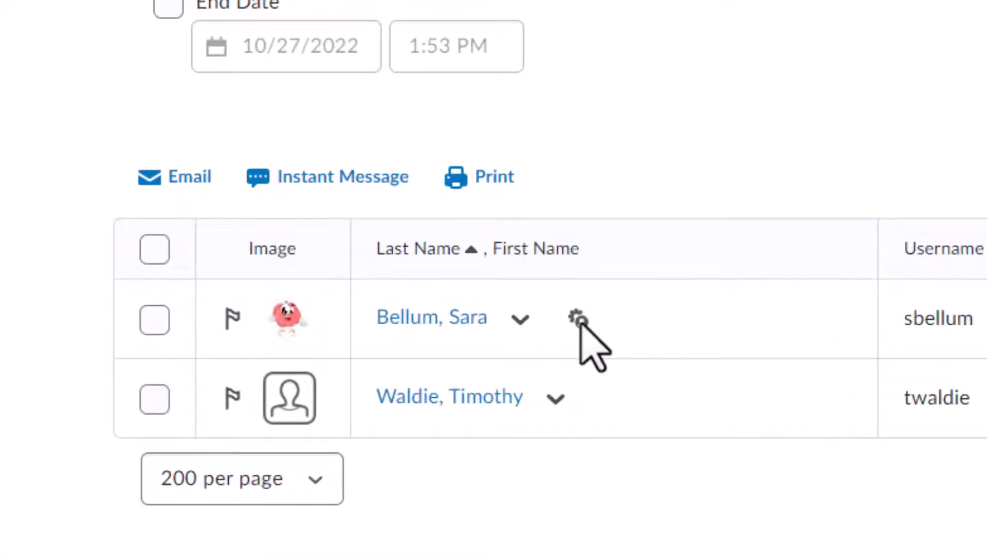
mouse_move(581, 323)
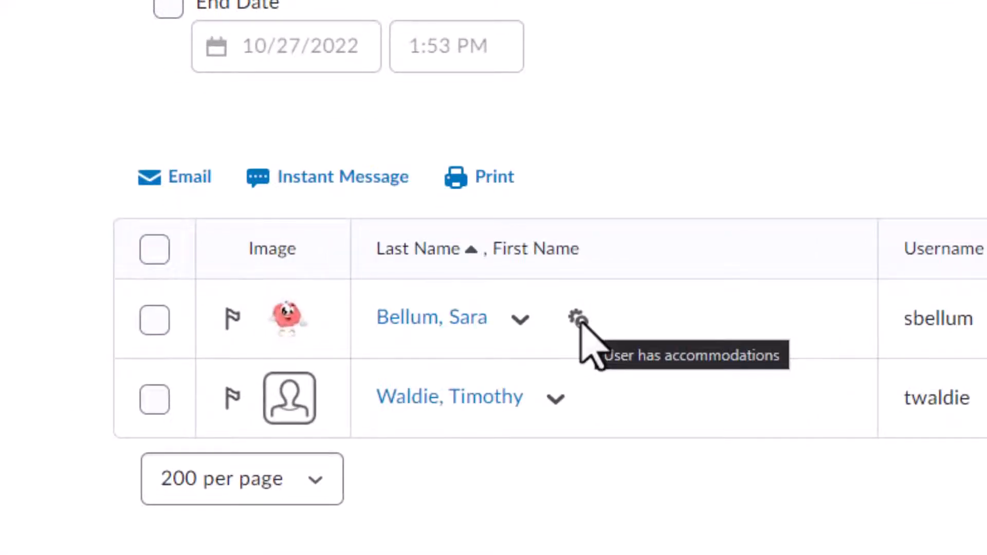
click(522, 322)
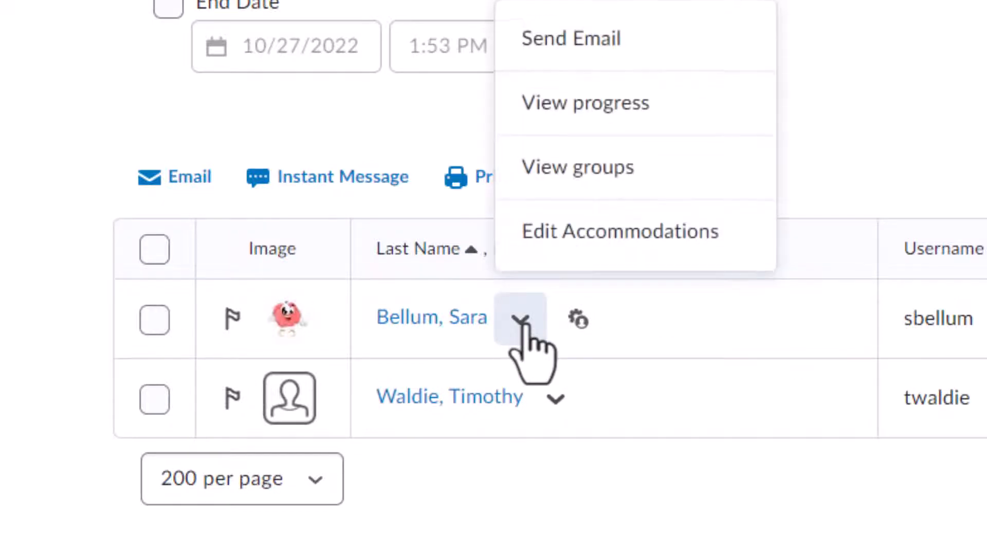
click(621, 246)
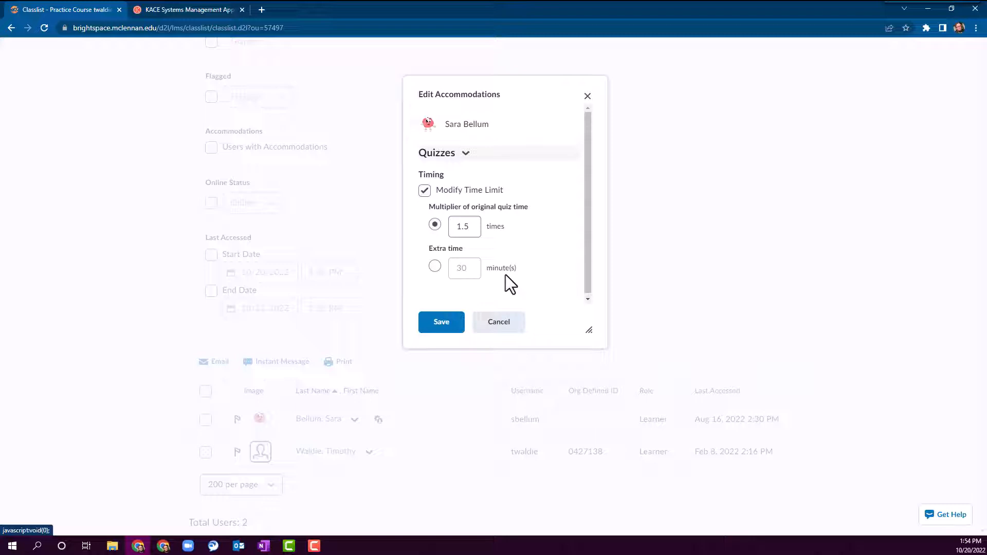
Save the learner's quiz accommodation with the time limit modified by a multiplier of 1.5 times the original quiz time
click(448, 225)
drag(429, 207, 526, 206)
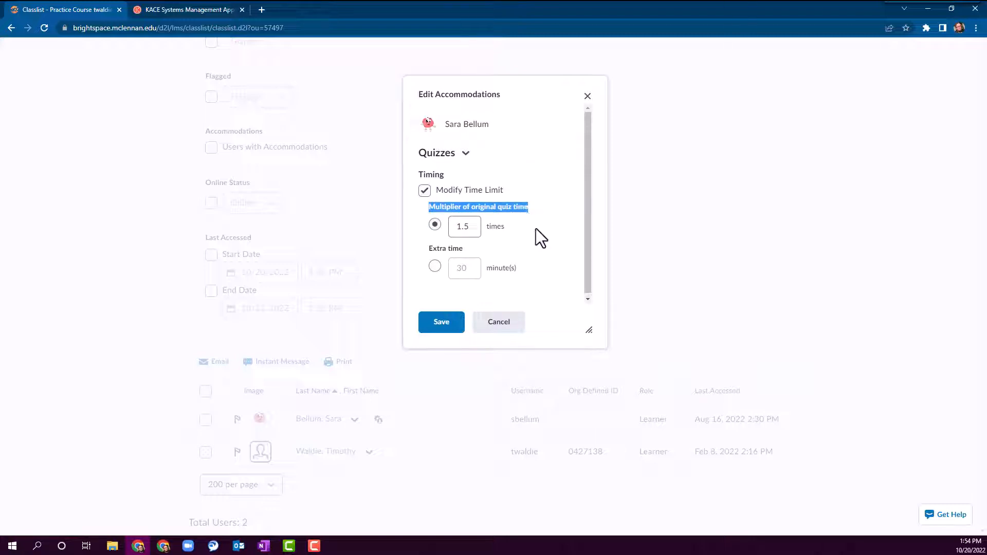
click(536, 229)
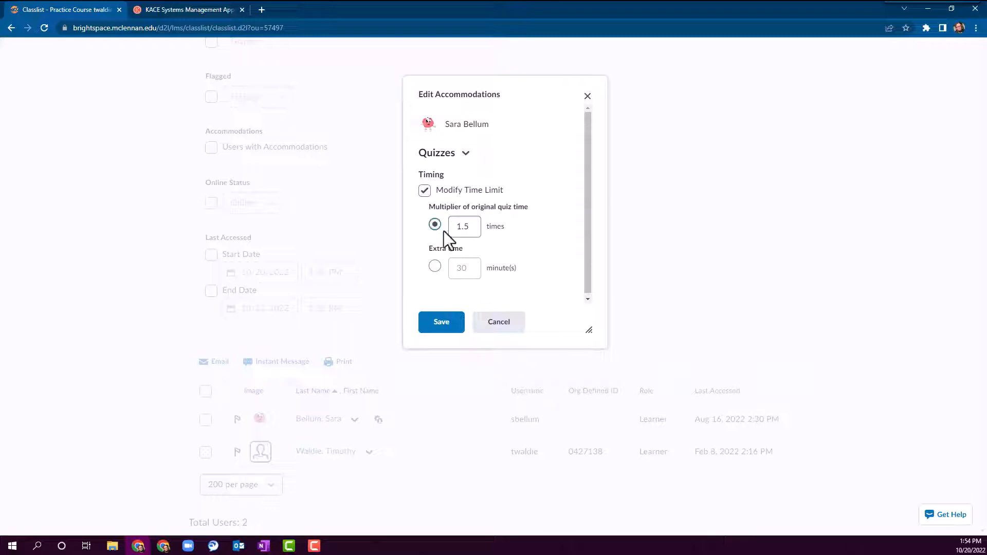
click(449, 324)
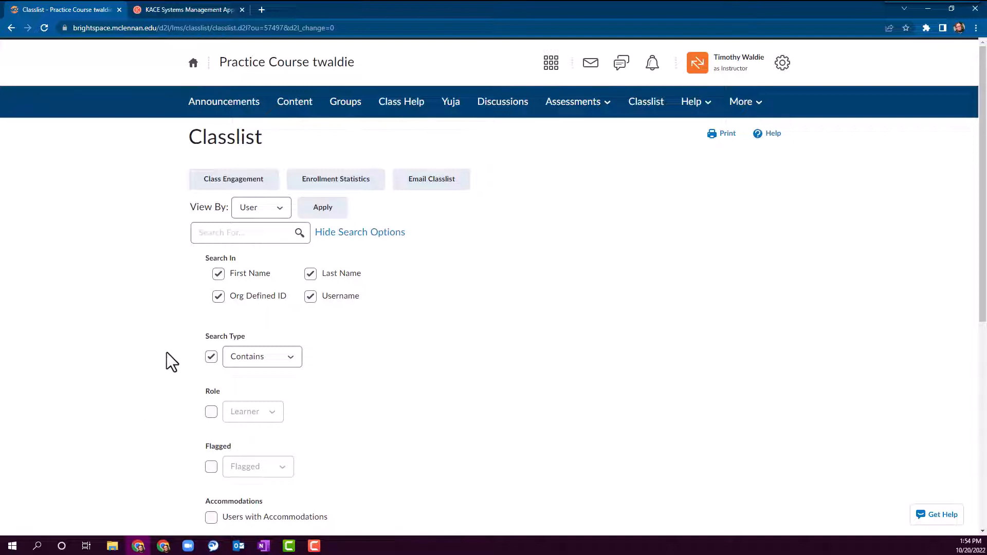
Open the restrictions of quiz 4646 and review its timing settings
click(577, 103)
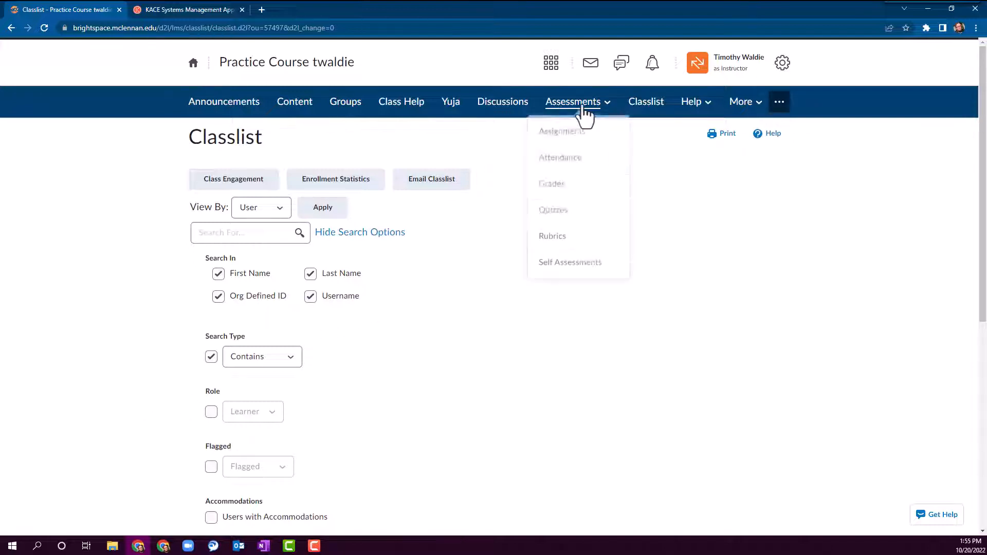
click(590, 215)
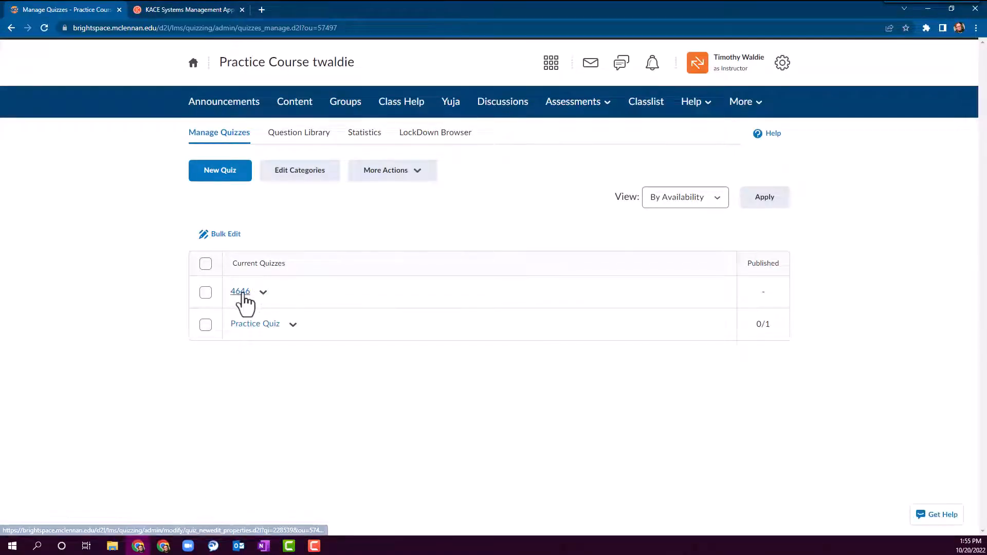
click(241, 291)
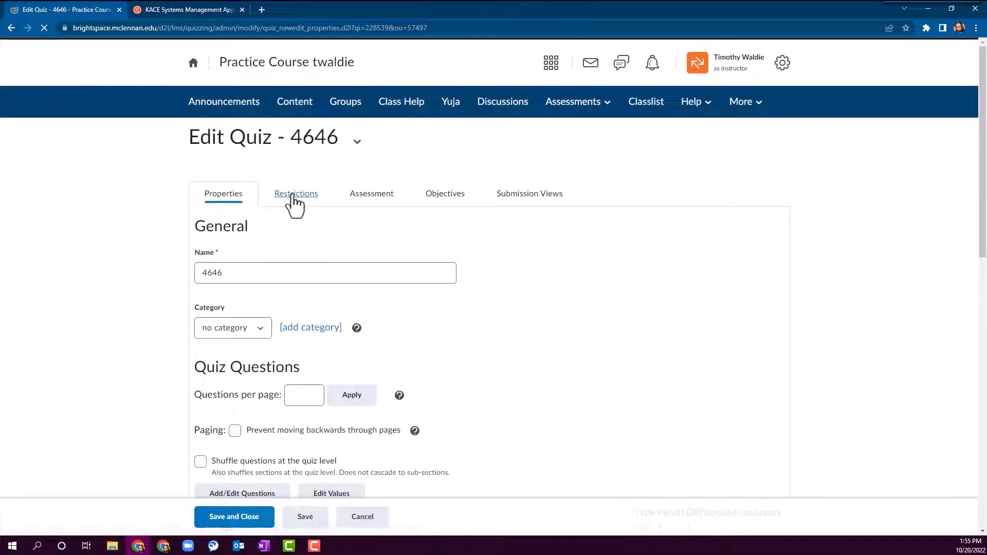
click(292, 201)
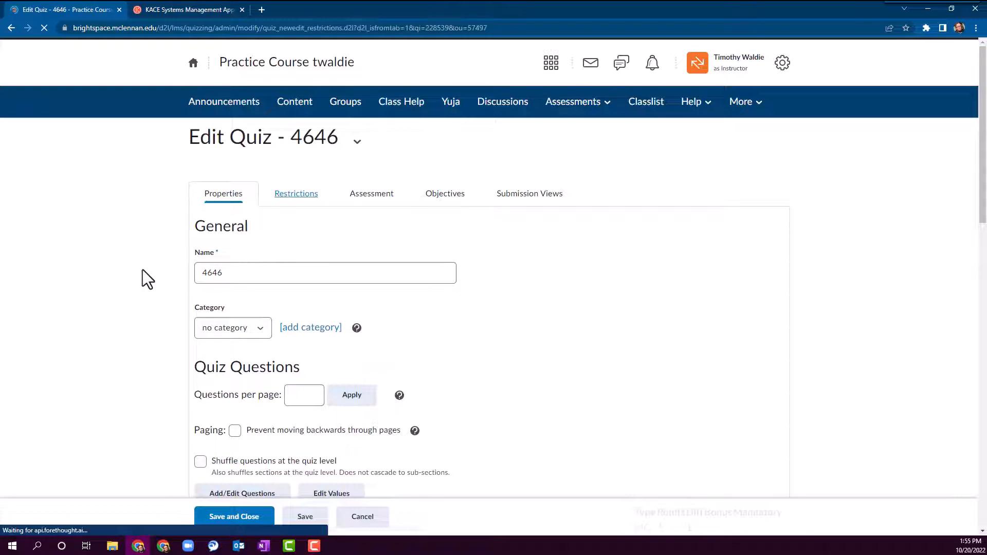
scroll(139, 275, down, 15)
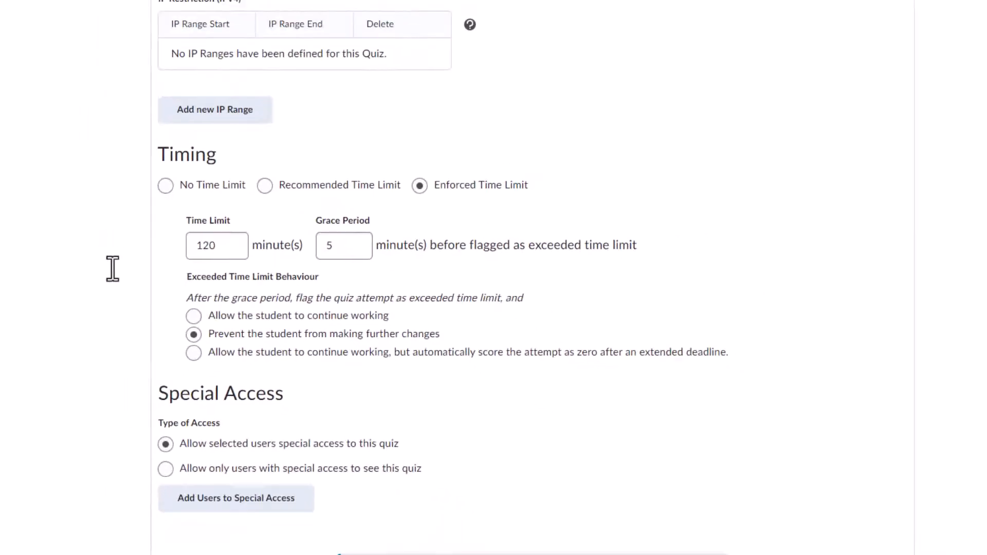
scroll(113, 269, up, 14)
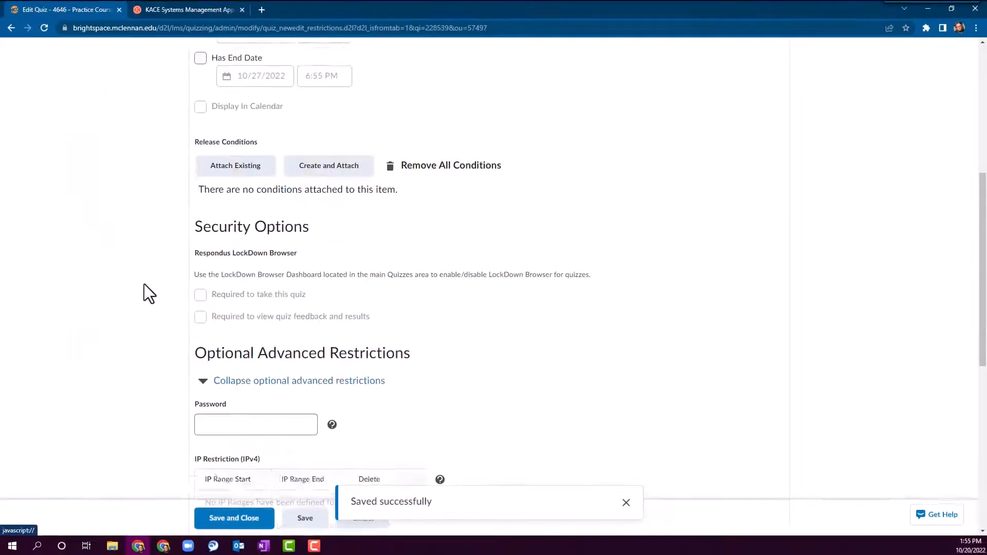
Return to the Classlist and impersonate the learner who has accommodations
click(635, 113)
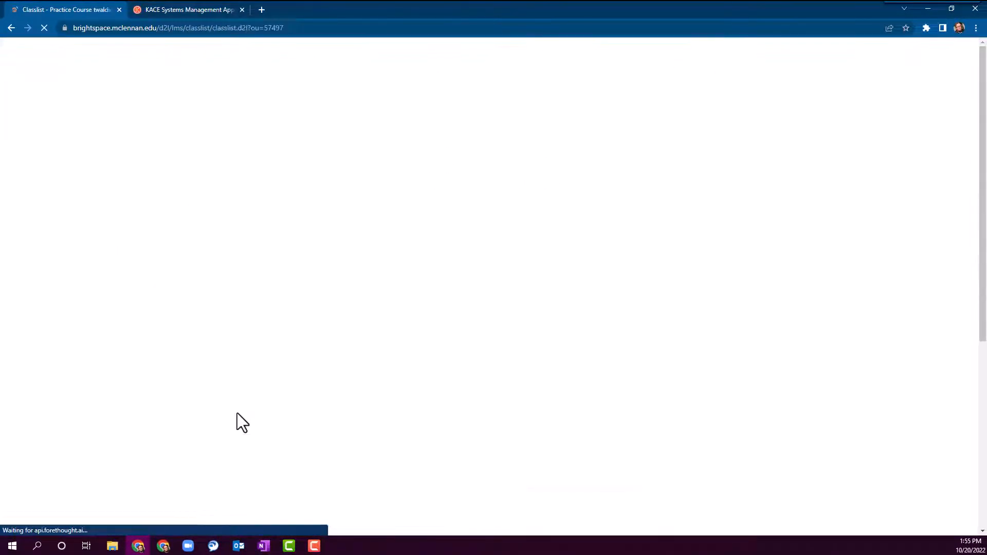
scroll(235, 419, down, 7)
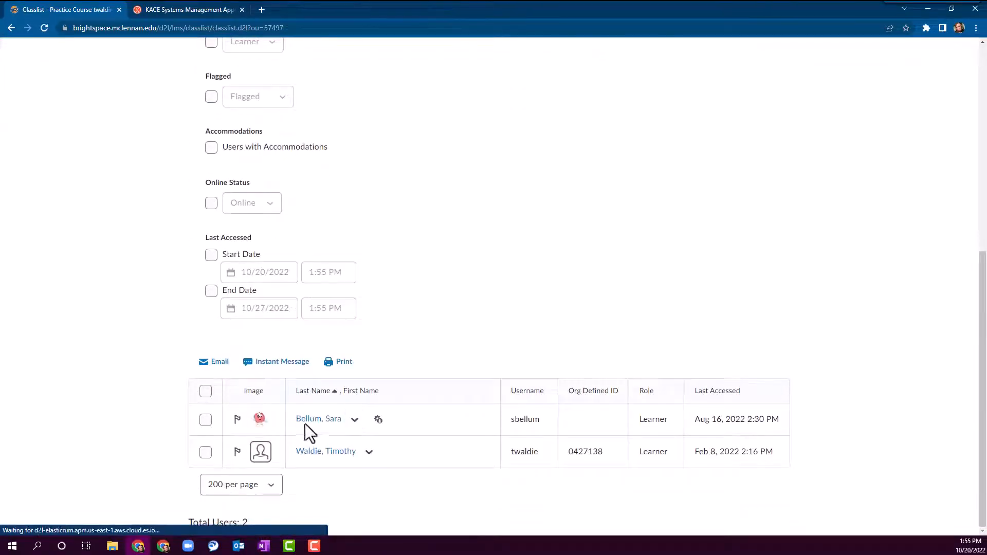
click(354, 421)
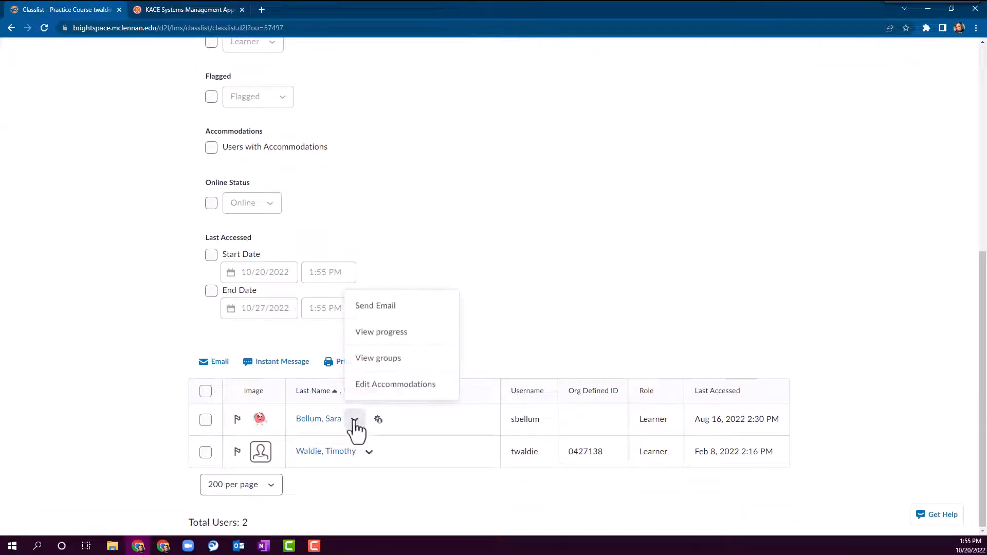
click(391, 331)
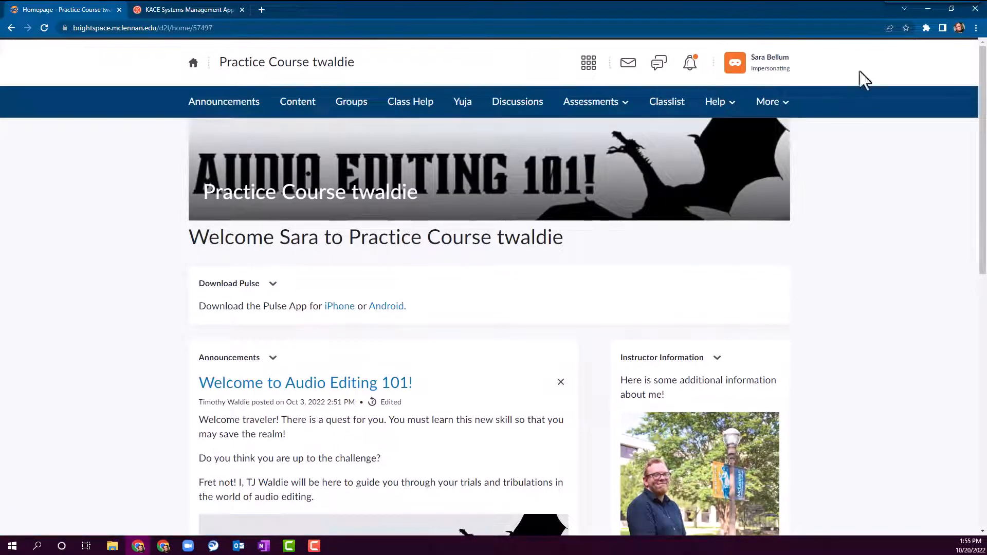
Open the summary of quiz 4646 as the impersonated learner and check the time allowed and its accommodation marker
click(592, 102)
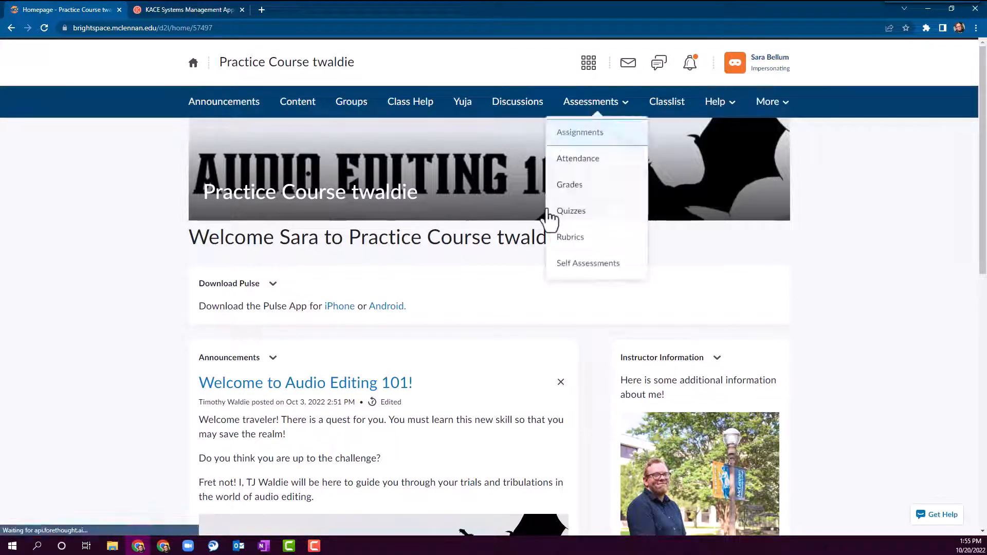
click(586, 215)
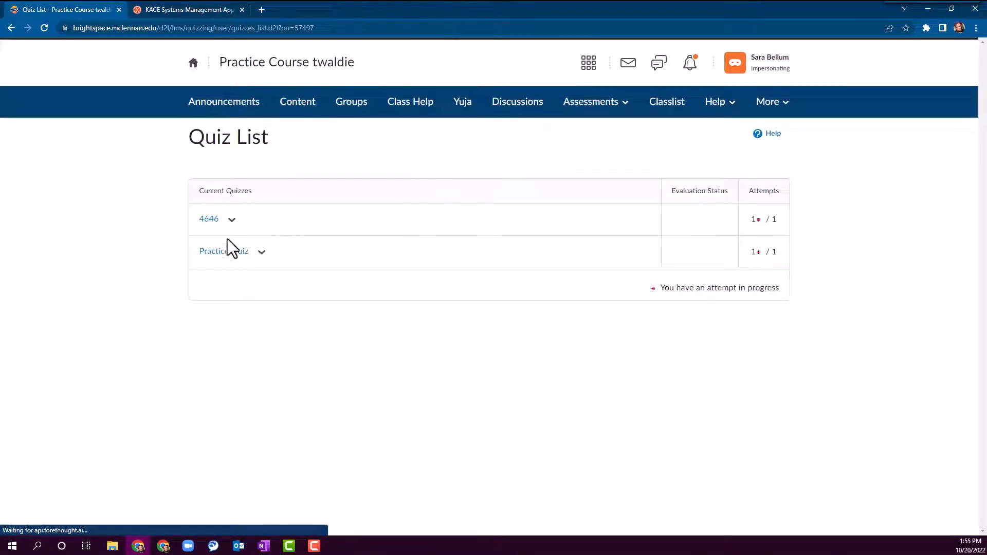
click(209, 220)
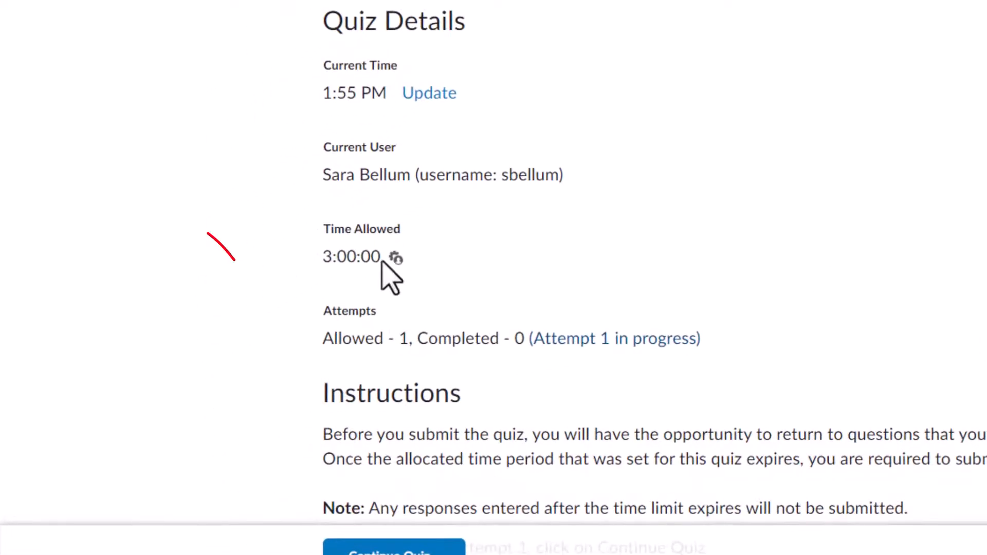
drag(381, 261, 267, 270)
click(392, 278)
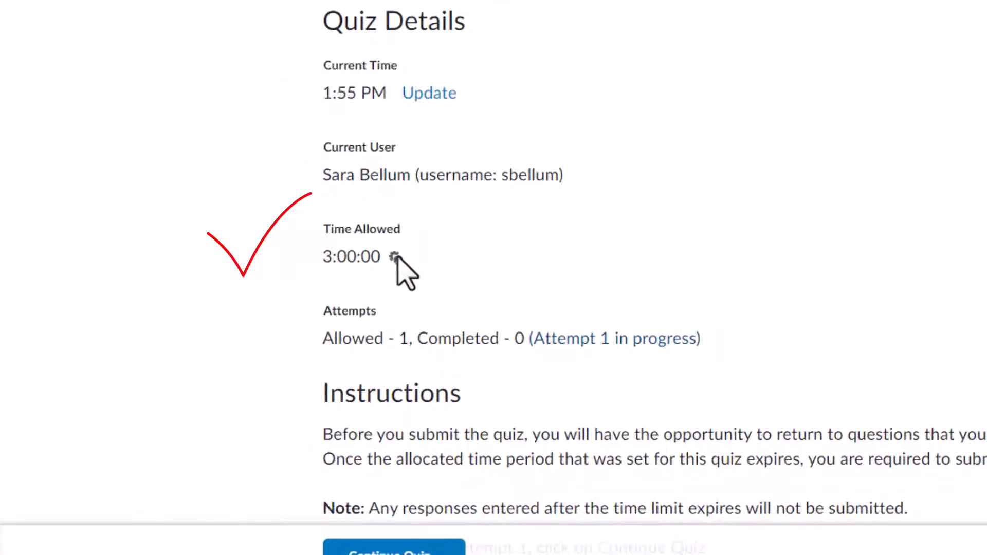
mouse_move(395, 258)
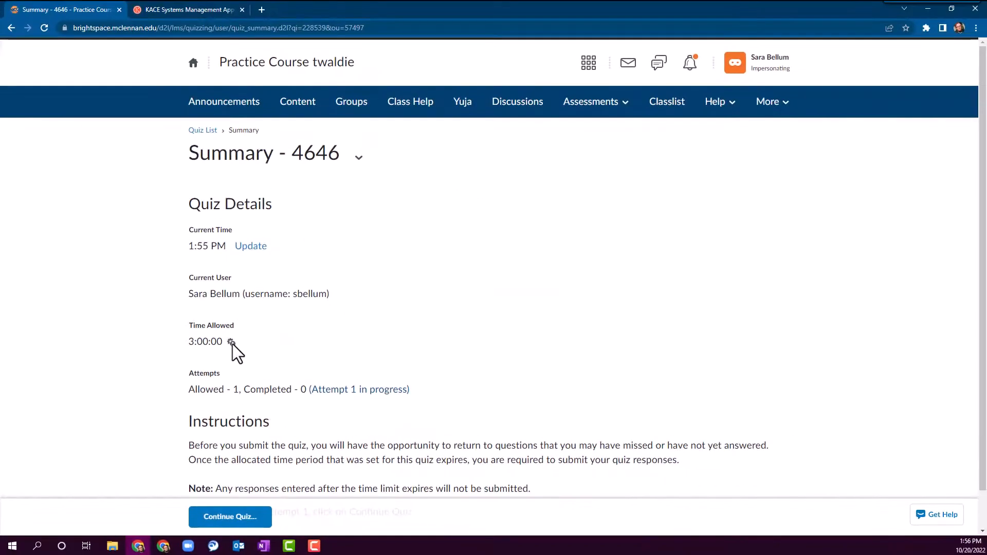
mouse_move(231, 344)
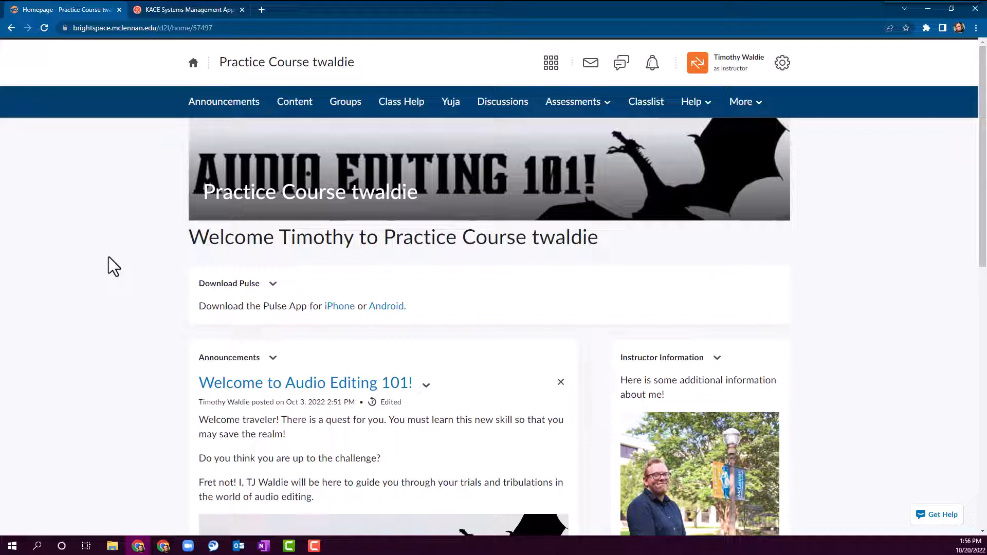
Open the Homepages management page from the course administration as instructor
click(759, 106)
click(740, 136)
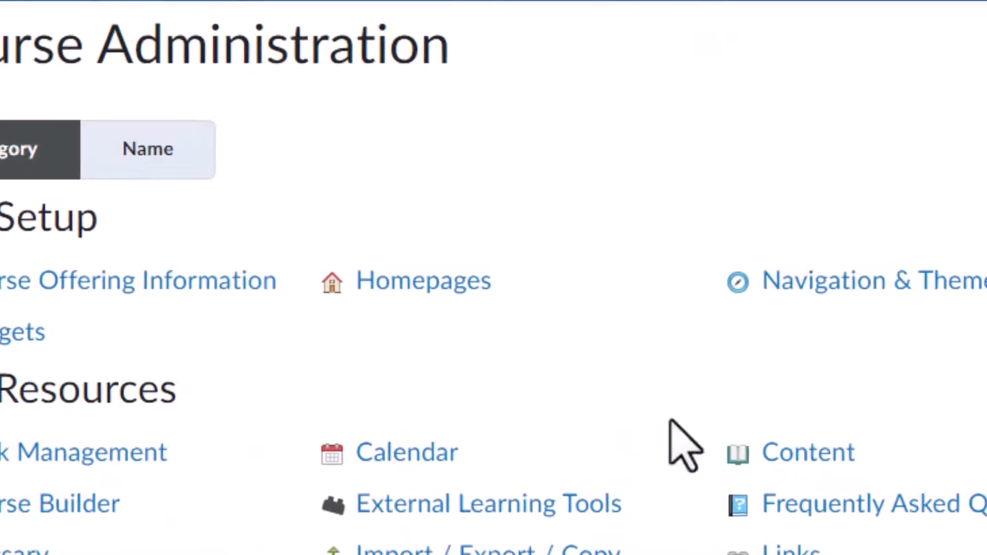
click(415, 292)
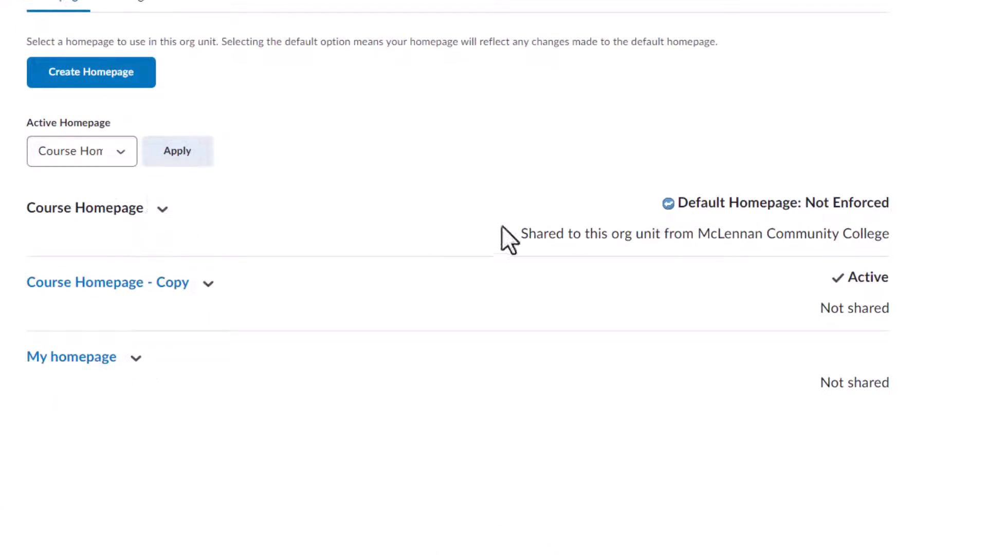
Examine the sharing status of the default Course Homepage and its copy option
drag(521, 234, 892, 246)
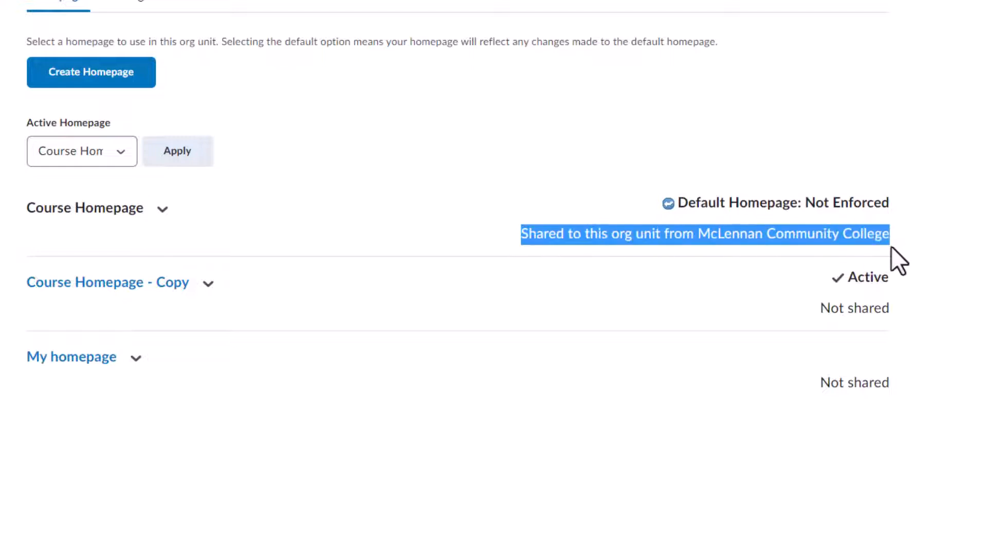
click(163, 208)
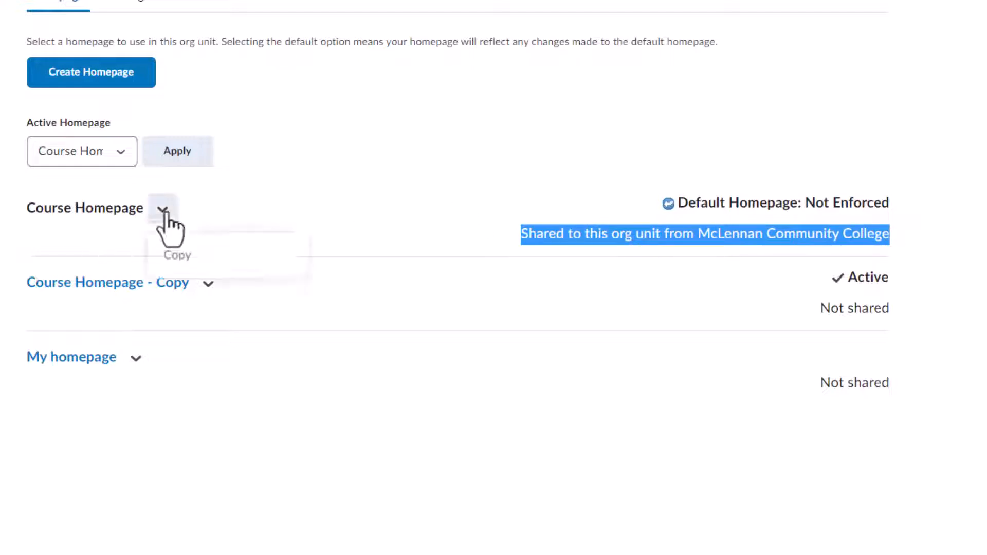
click(205, 273)
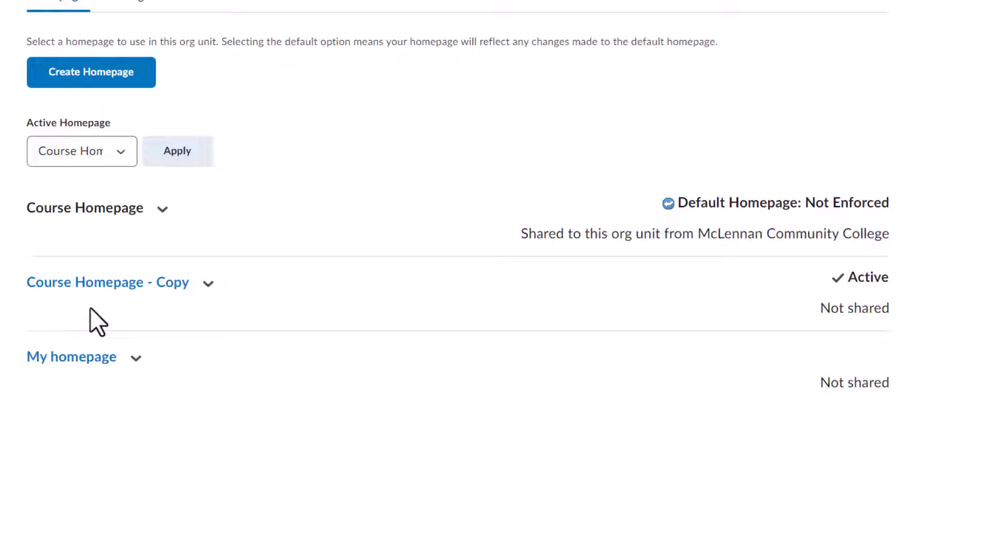
drag(521, 234, 727, 247)
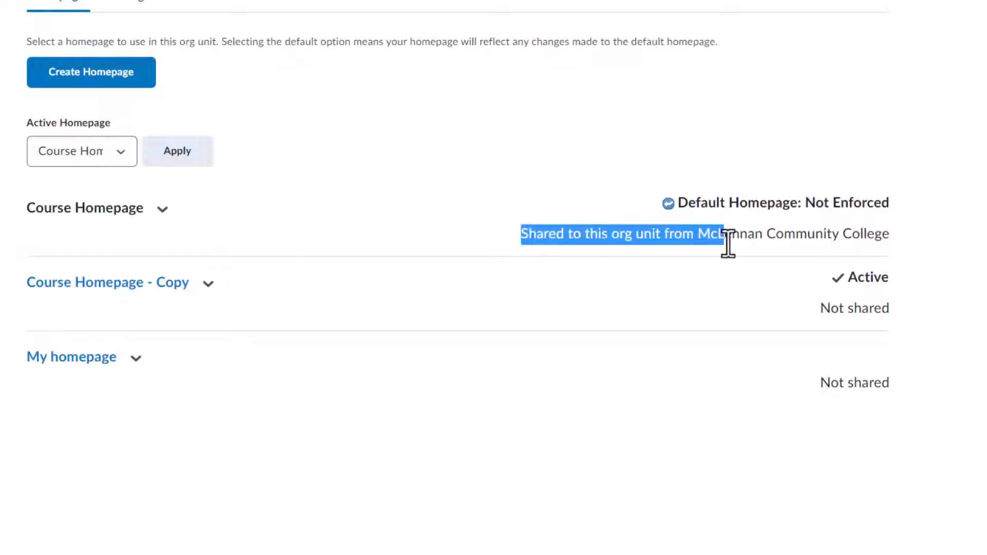
click(516, 160)
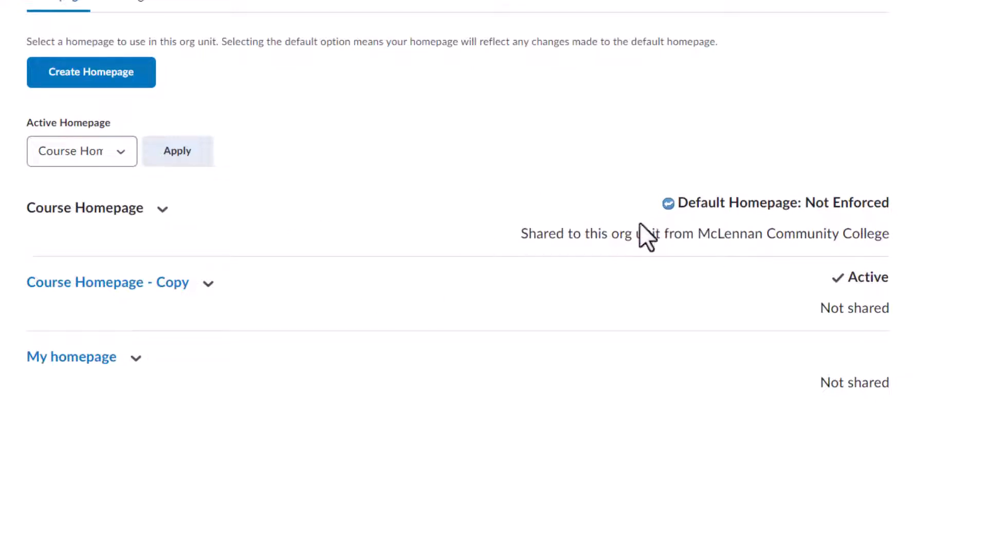
click(156, 216)
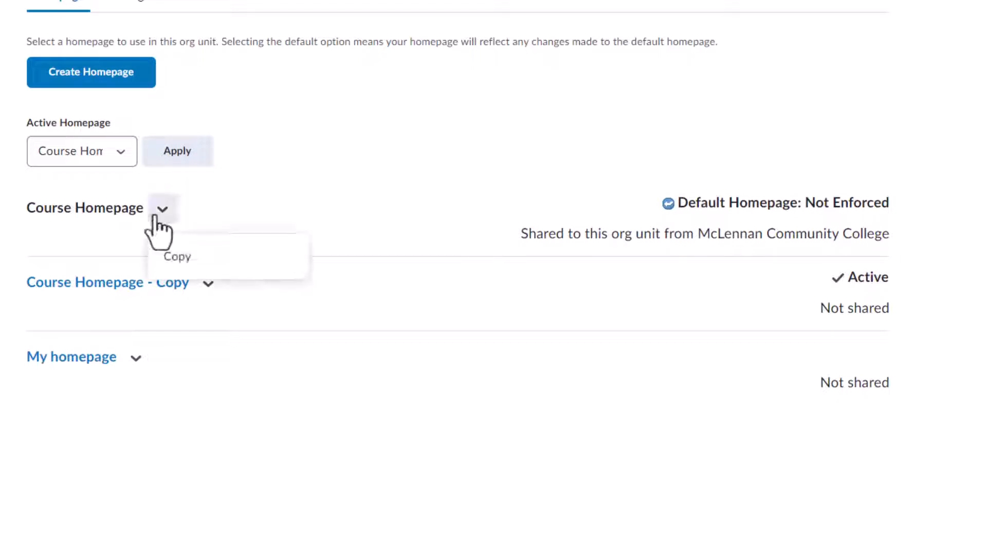
Apply "Course Homepage - Copy" as the course's active homepage
click(118, 153)
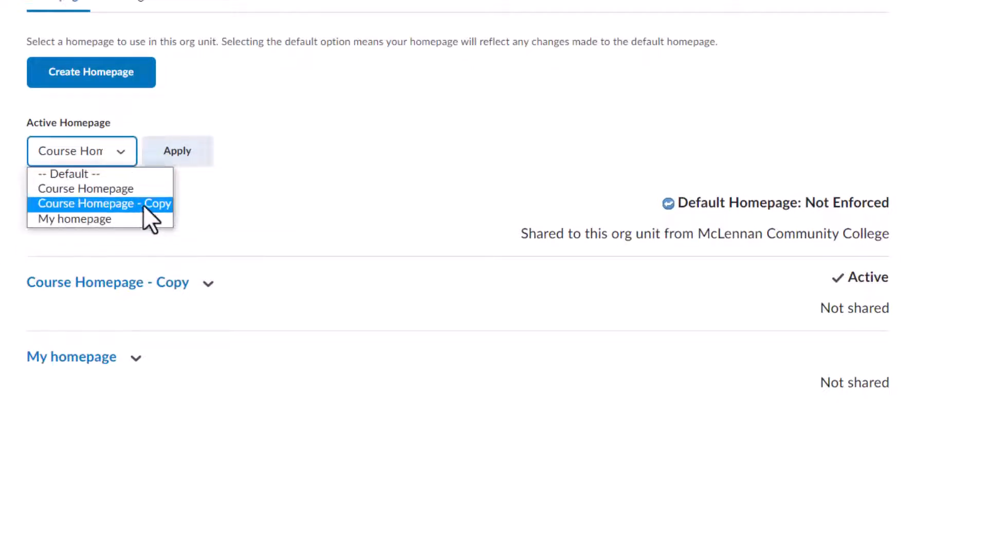
click(159, 206)
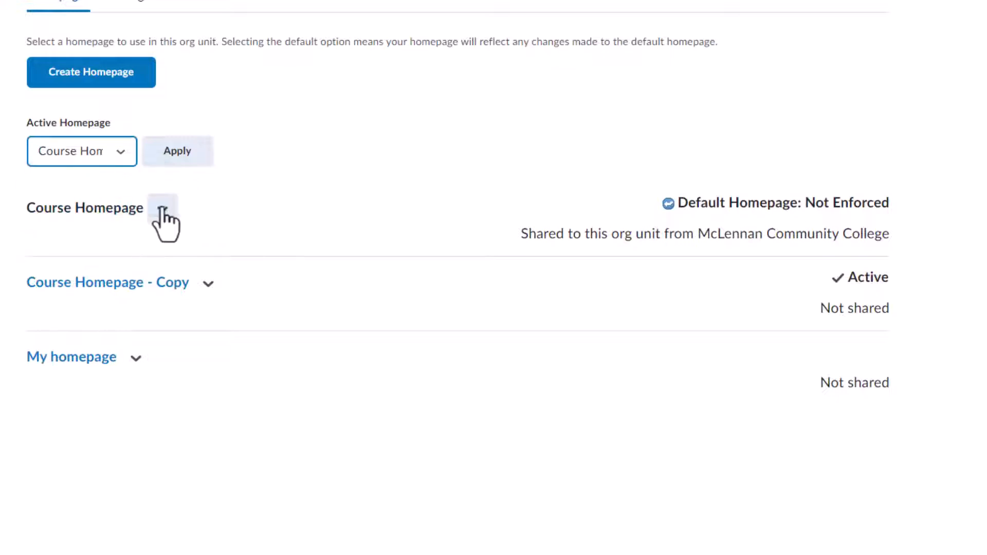
click(176, 154)
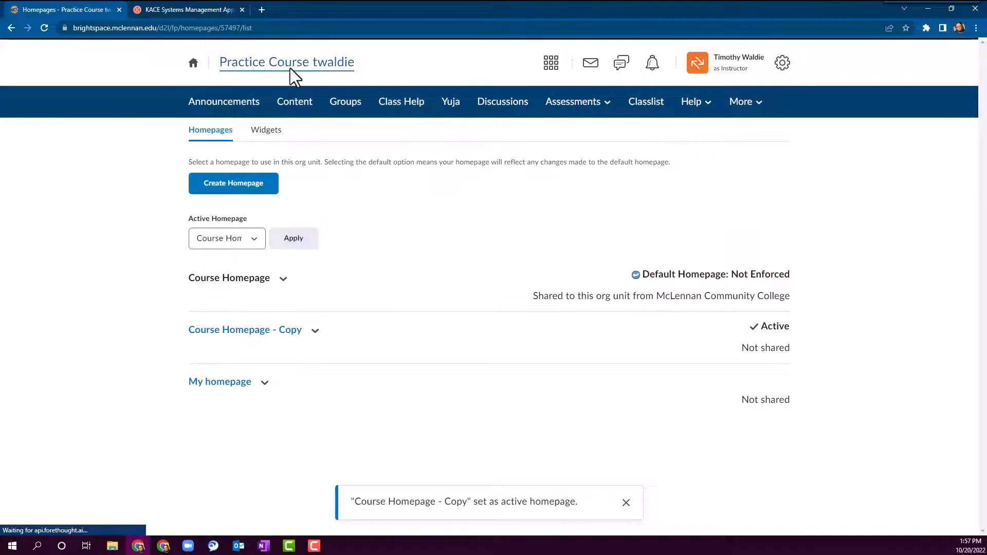
Open the active course homepage from the Practice Course page for editing
click(290, 72)
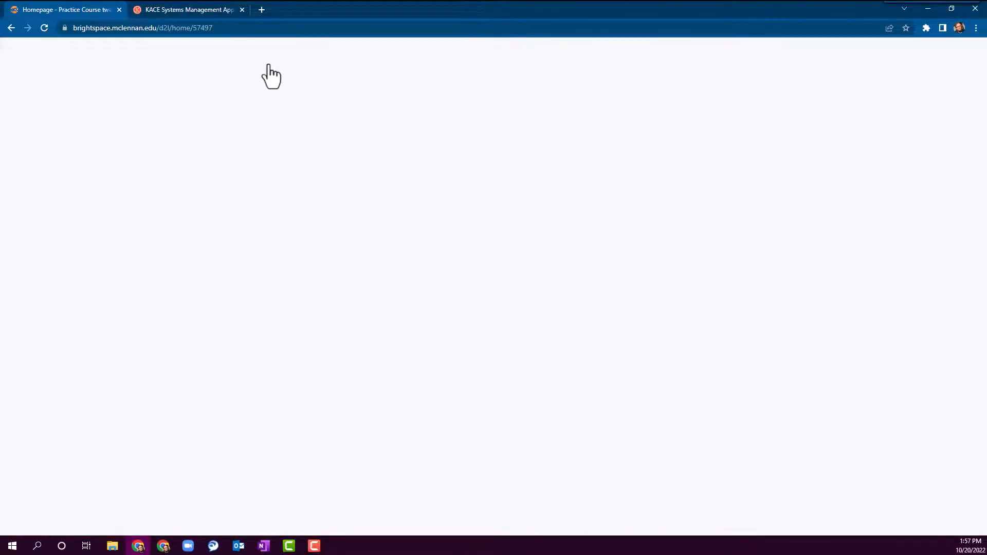
scroll(477, 234, down, 6)
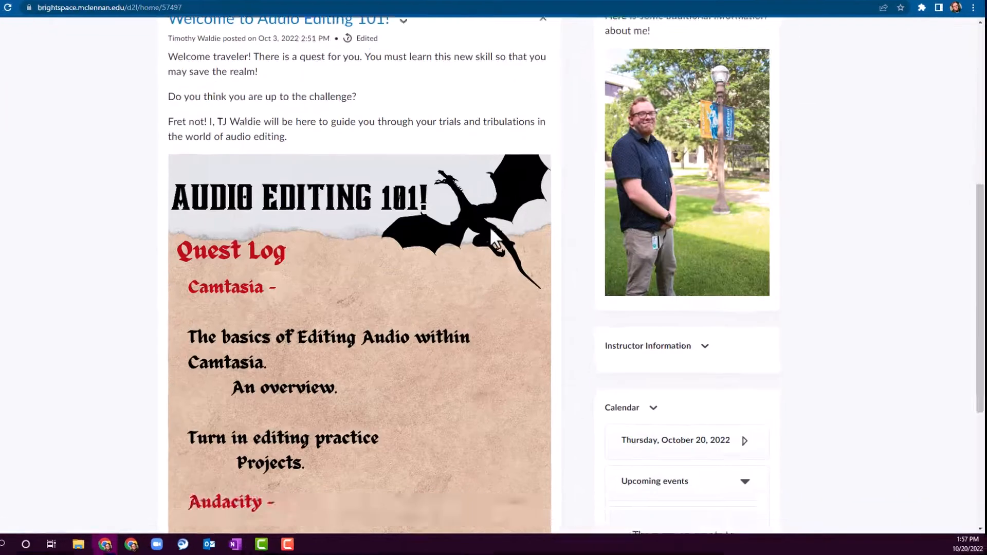
scroll(491, 232, down, 5)
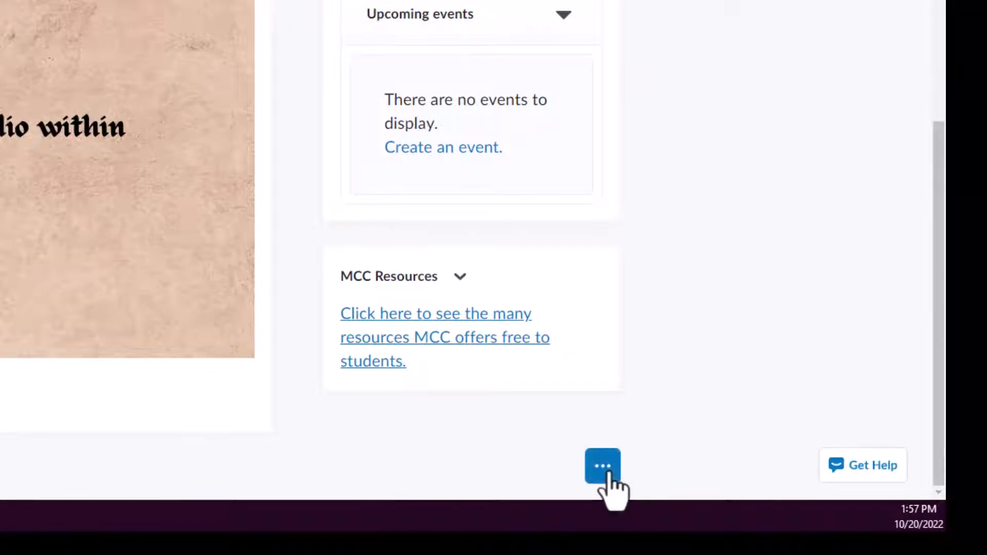
click(609, 476)
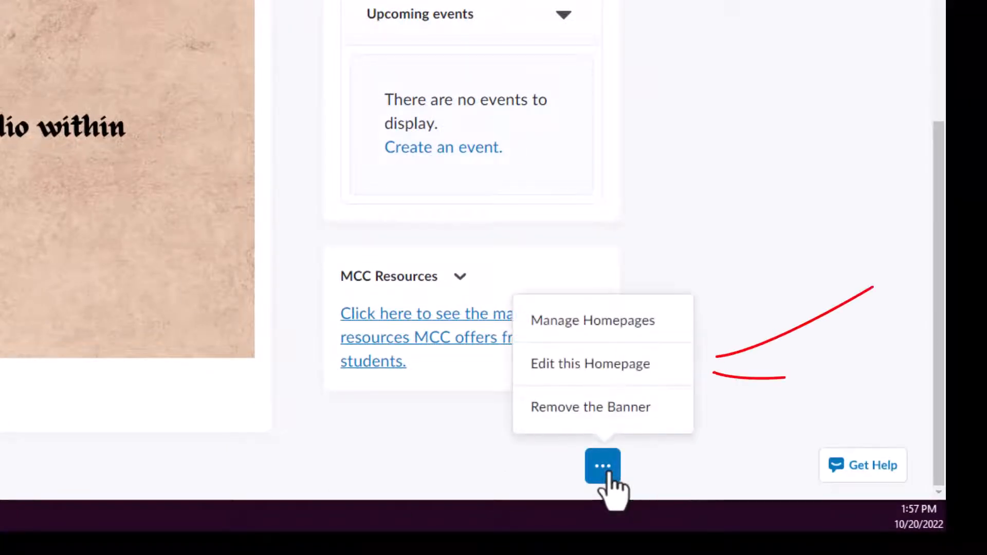
click(608, 375)
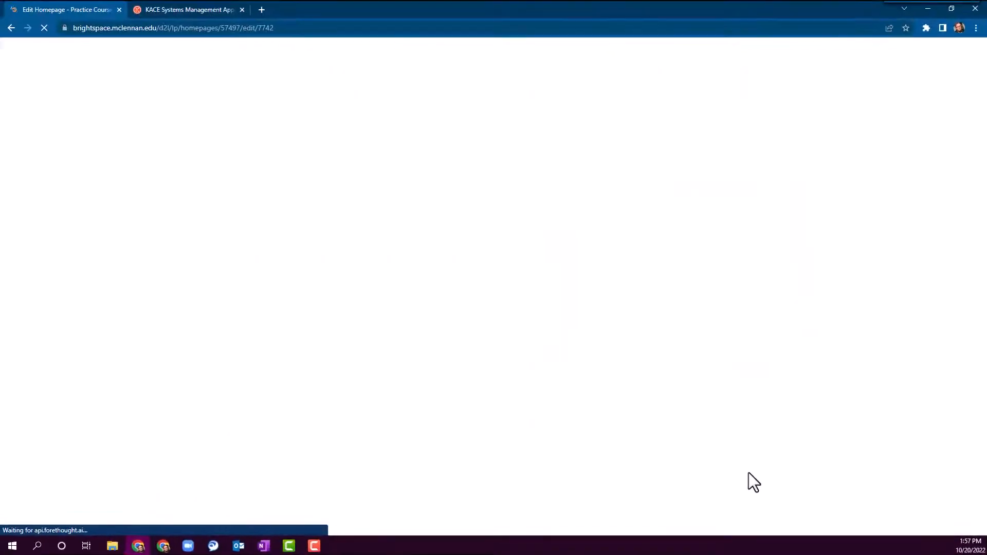
Examine the layout, widgets and header settings of the homepage copy, including the replace strings in the custom header text
scroll(51, 357, down, 4)
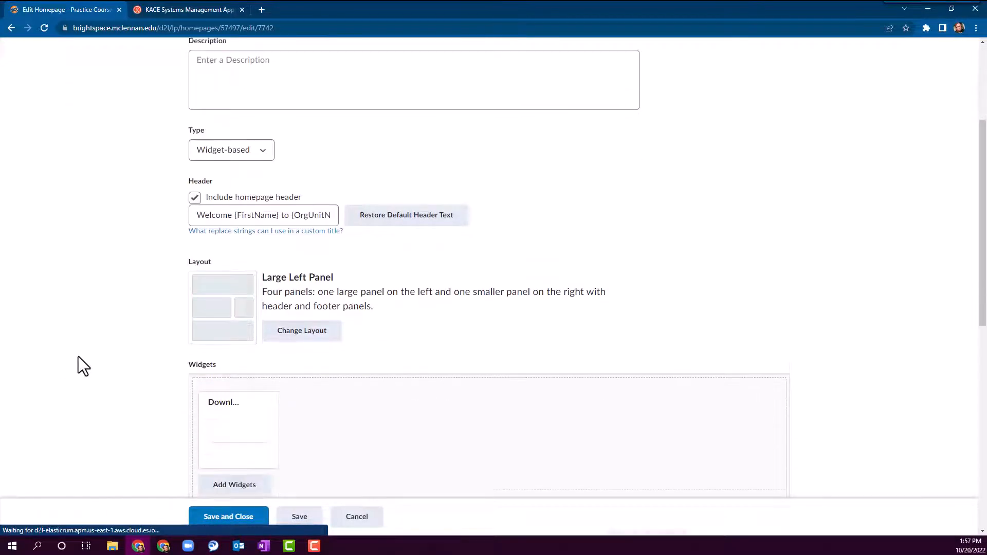
scroll(100, 360, down, 4)
scroll(131, 361, up, 3)
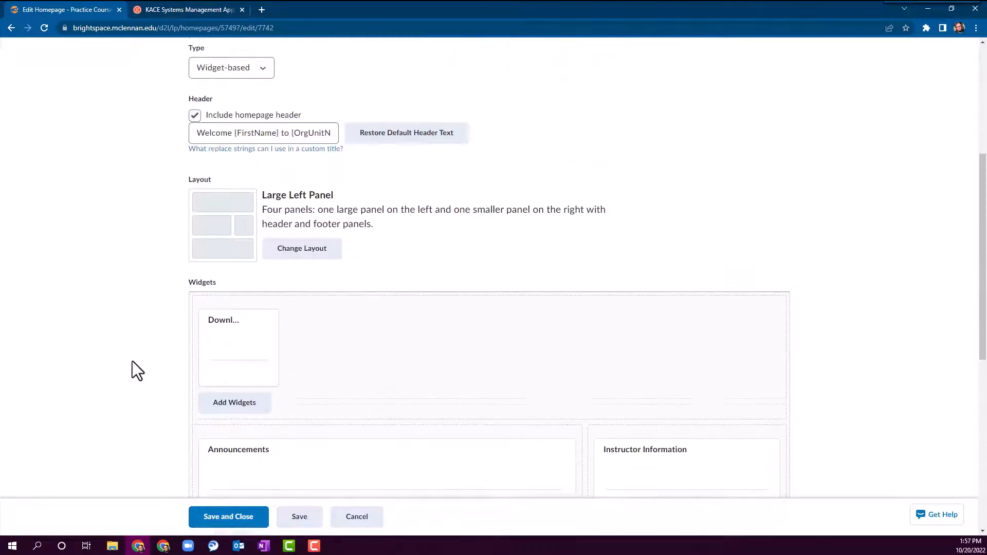
scroll(154, 334, up, 2)
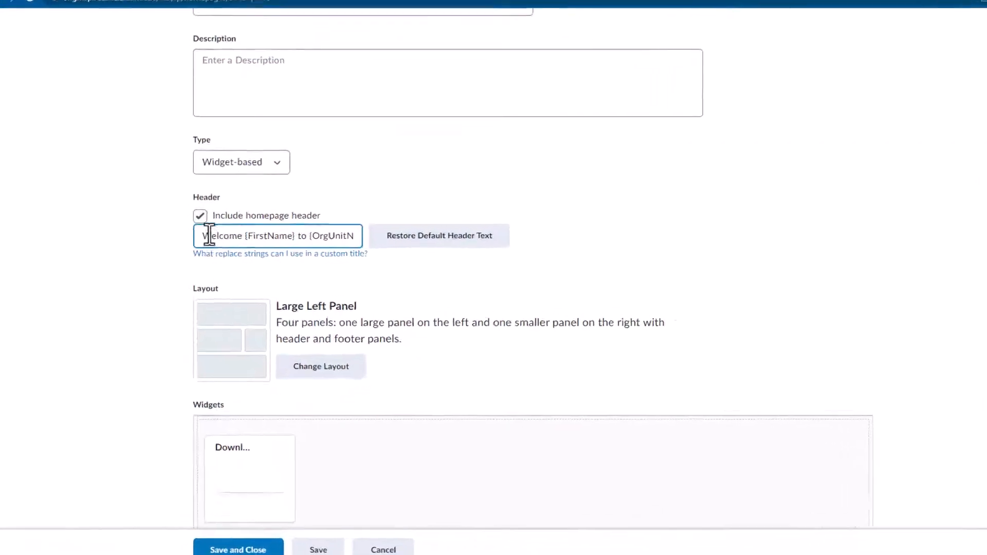
drag(194, 239, 233, 239)
drag(305, 227, 506, 224)
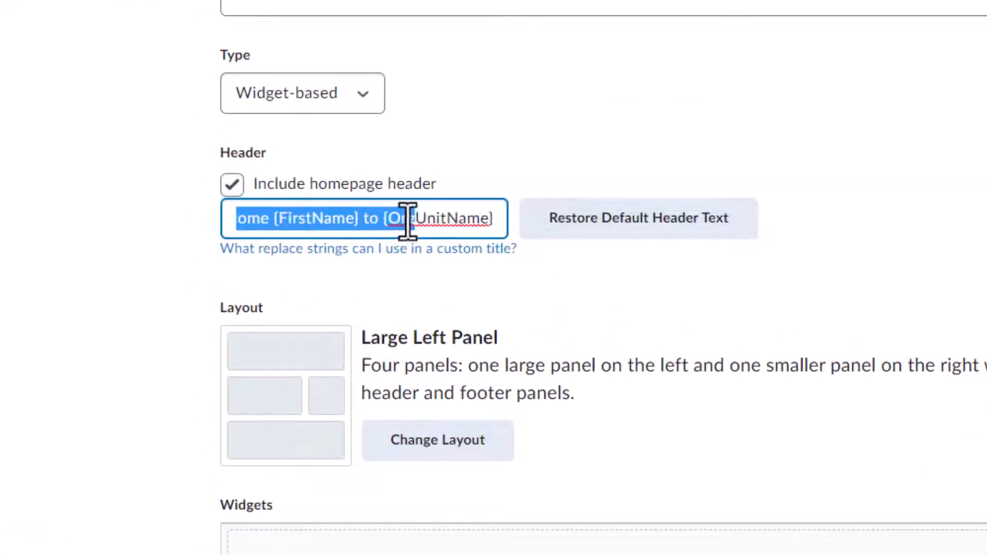
click(510, 125)
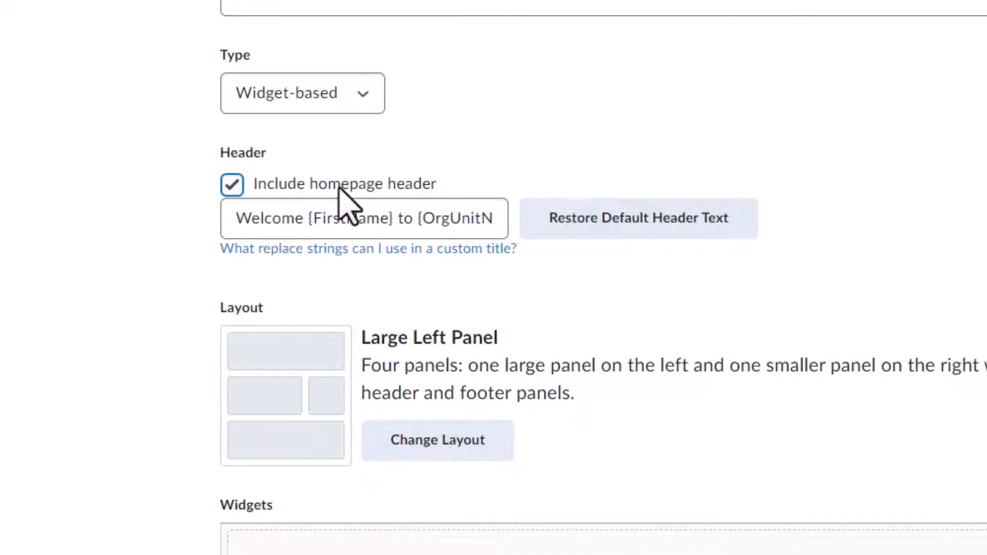
click(378, 220)
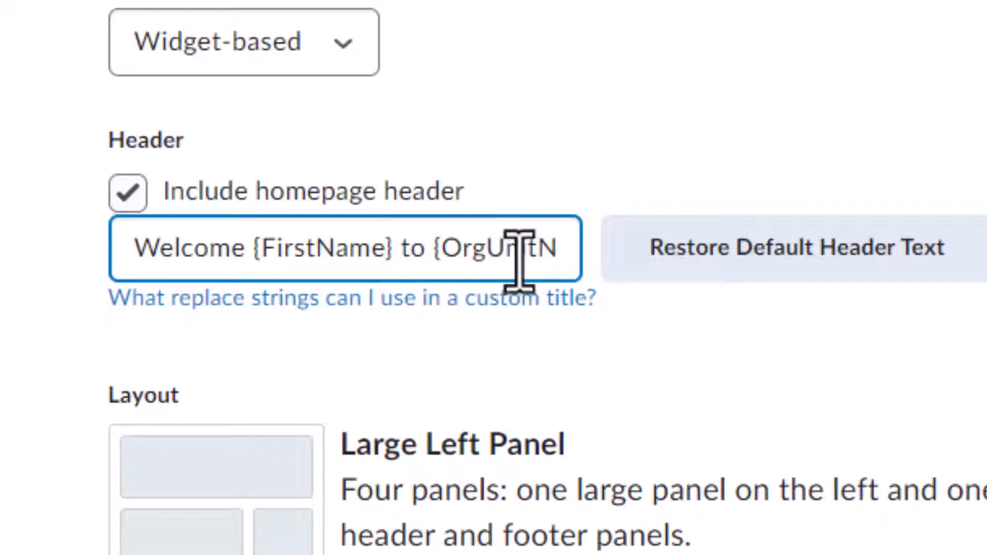
drag(517, 252, 603, 259)
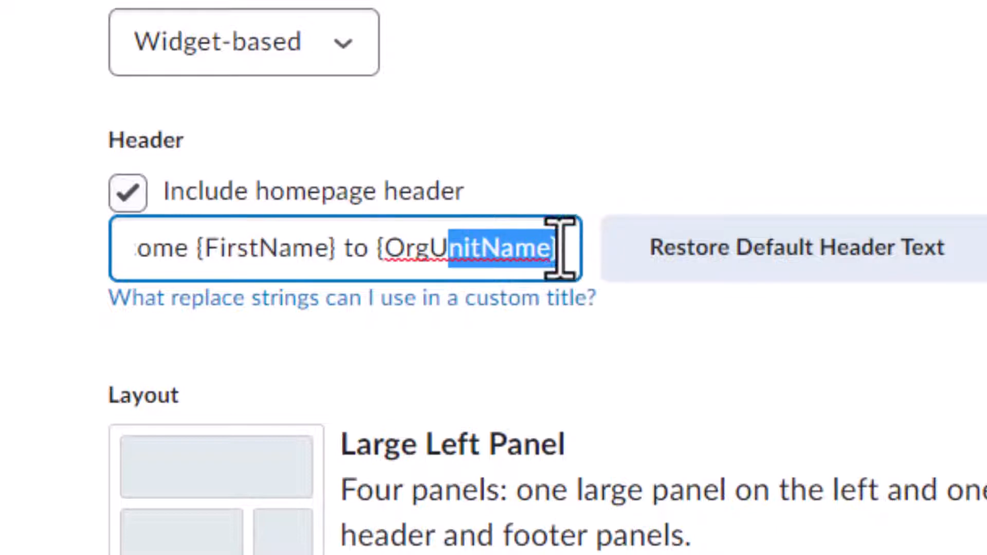
click(734, 157)
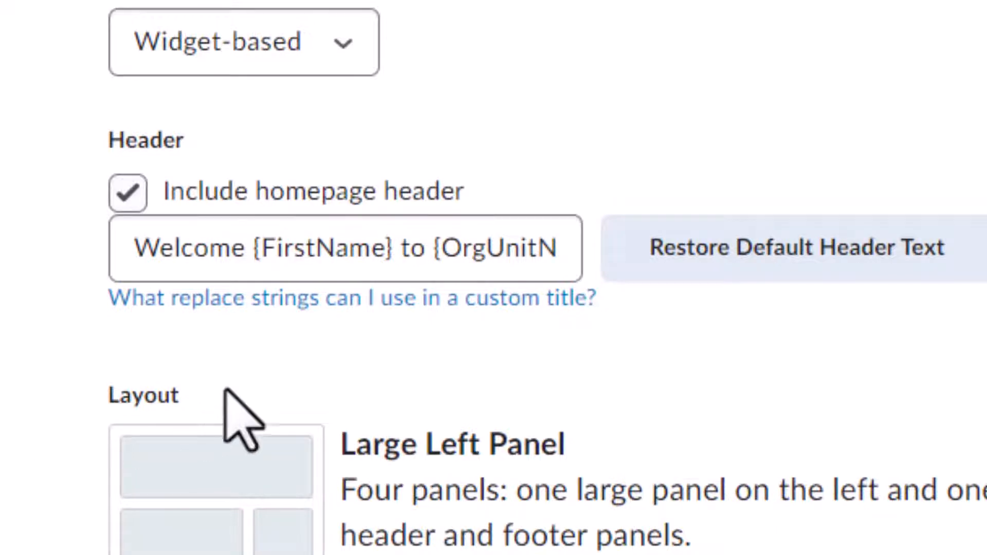
Restore the homepage's default header text, {OrgUnitName}, and save and close the homepage
click(762, 268)
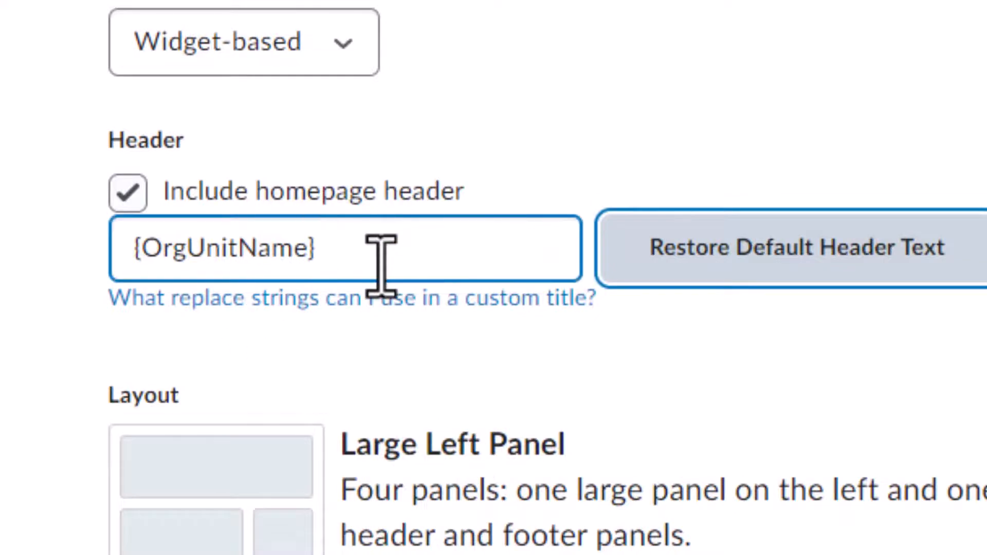
scroll(304, 275, up, 3)
scroll(249, 486, down, 1)
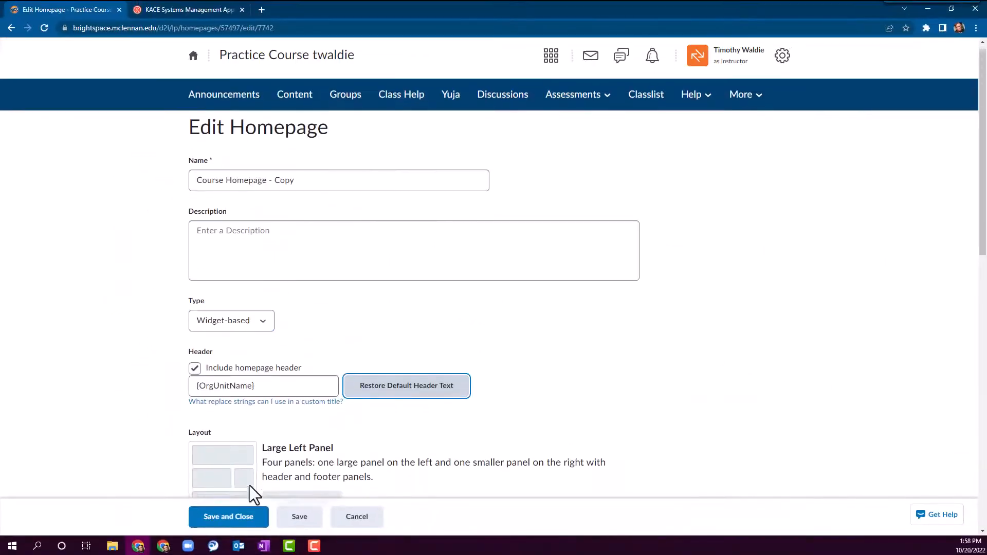
scroll(249, 485, down, 6)
click(251, 520)
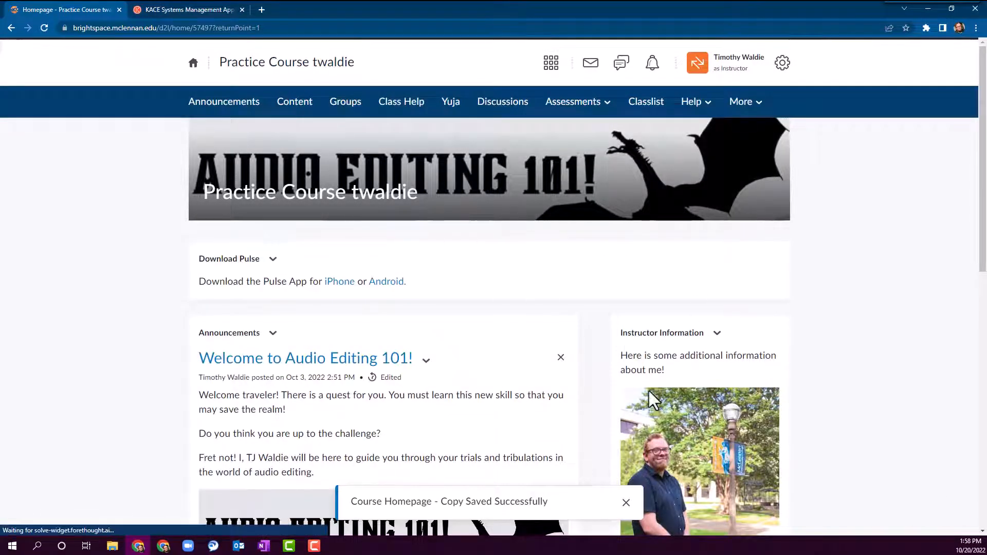
Reopen the homepage for editing, replace the header text with "Welcome {FirstName}", save it and check the heading on the course page
scroll(641, 418, down, 10)
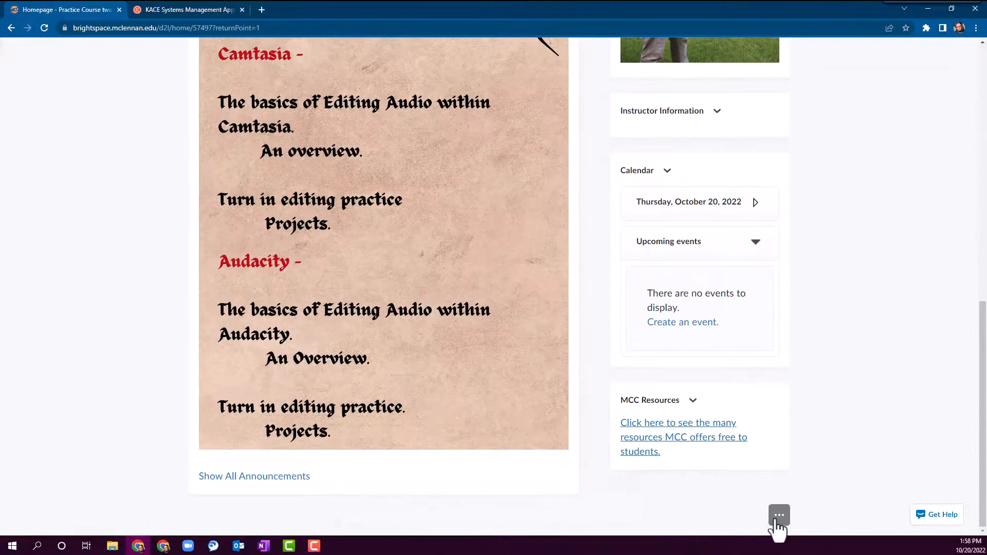
click(777, 516)
click(778, 453)
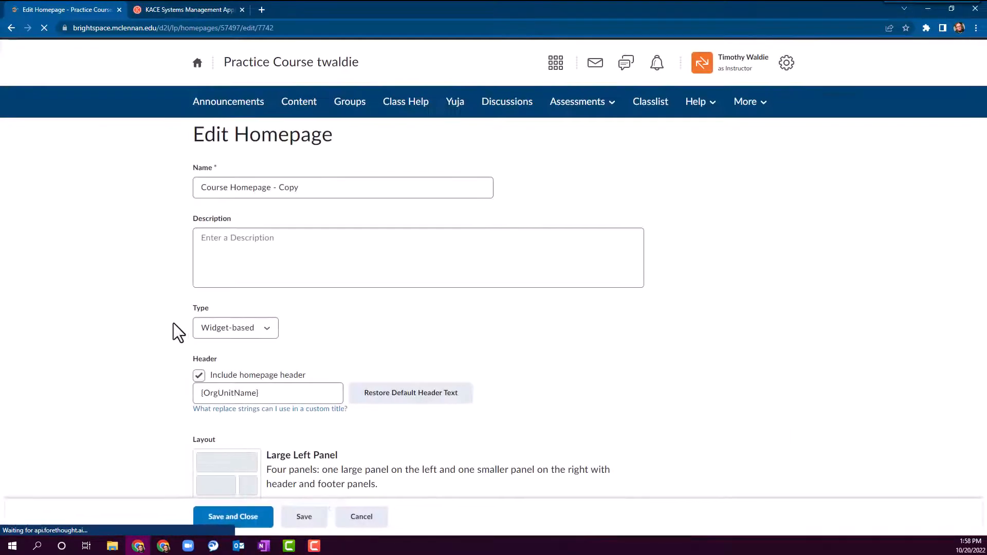
scroll(174, 330, down, 2)
triple_click(202, 288)
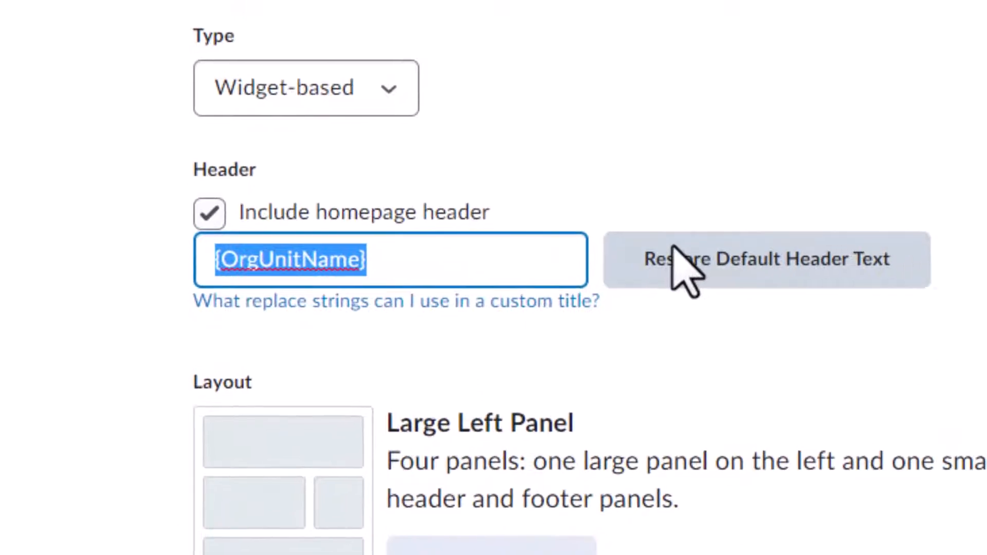
text(Welcome)
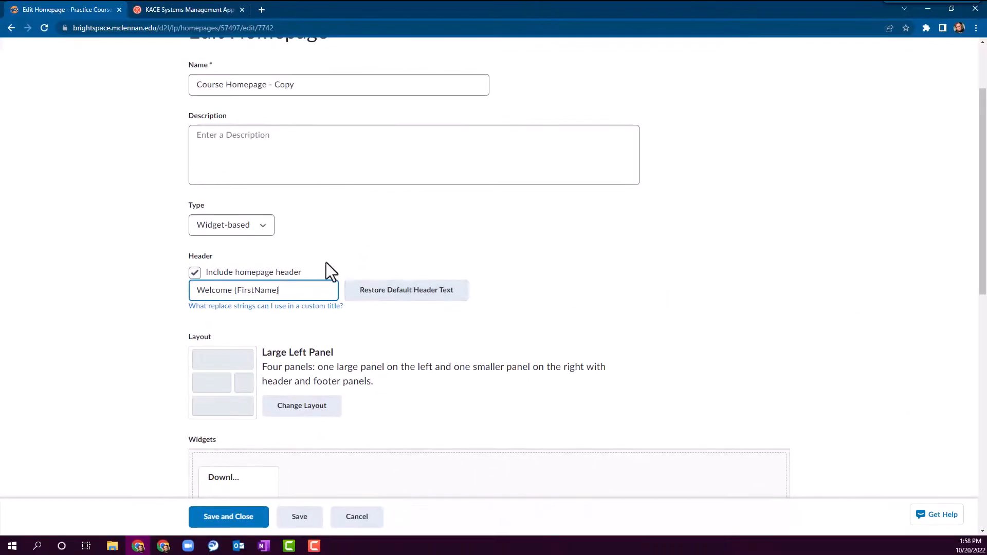
click(252, 523)
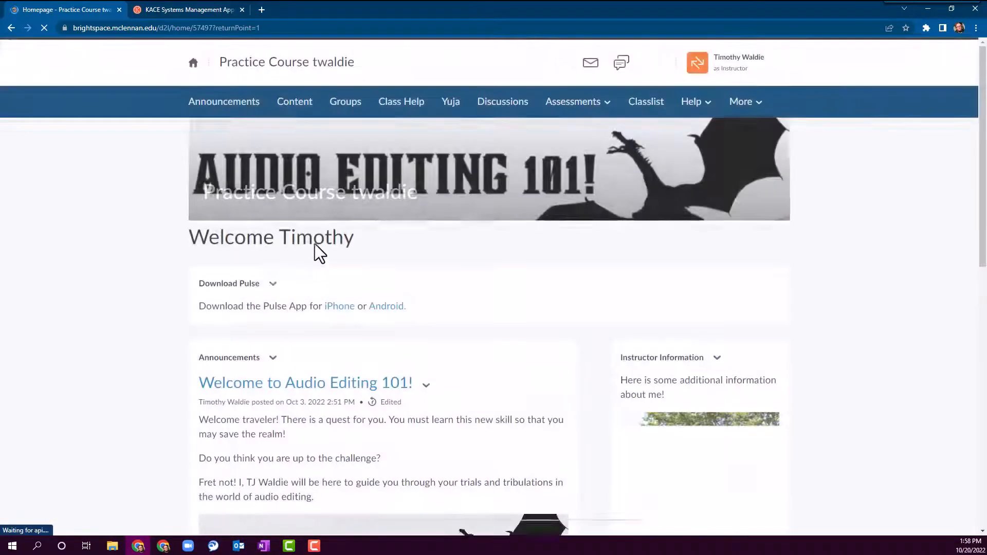
drag(365, 240, 226, 245)
click(181, 247)
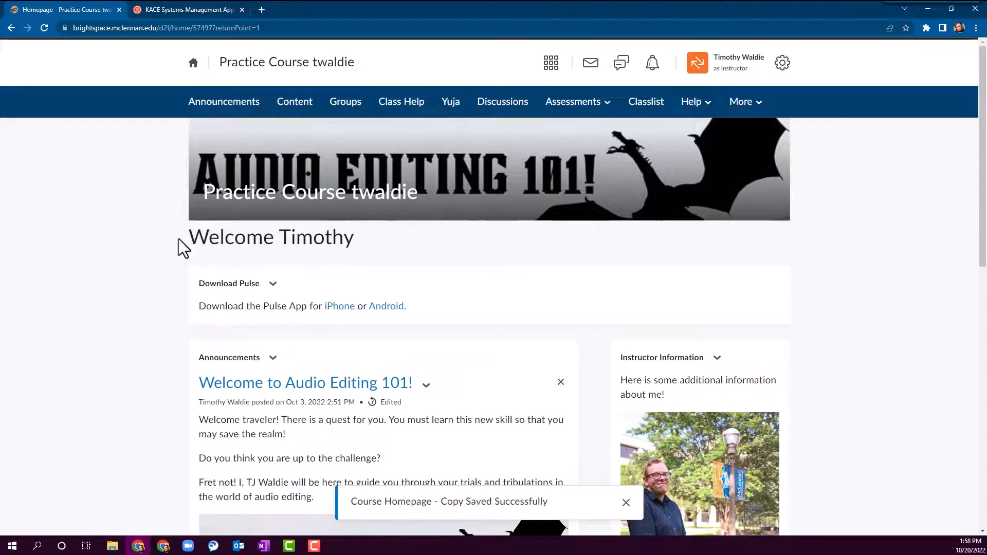
Extend the homepage's header text to "Welcome {FirstName} to {OrgUnitName}", save it and check the course name in the heading
scroll(705, 381, down, 10)
click(777, 515)
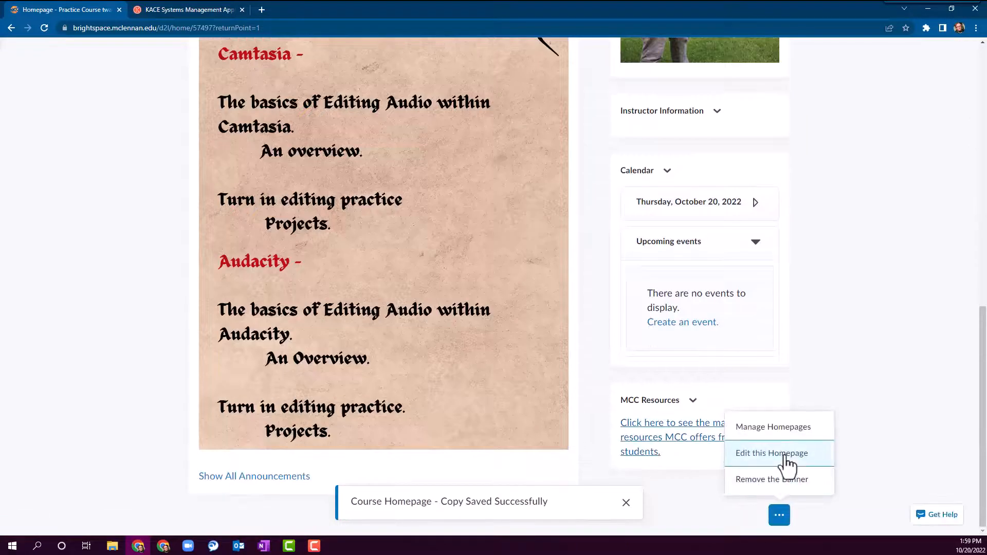
click(786, 455)
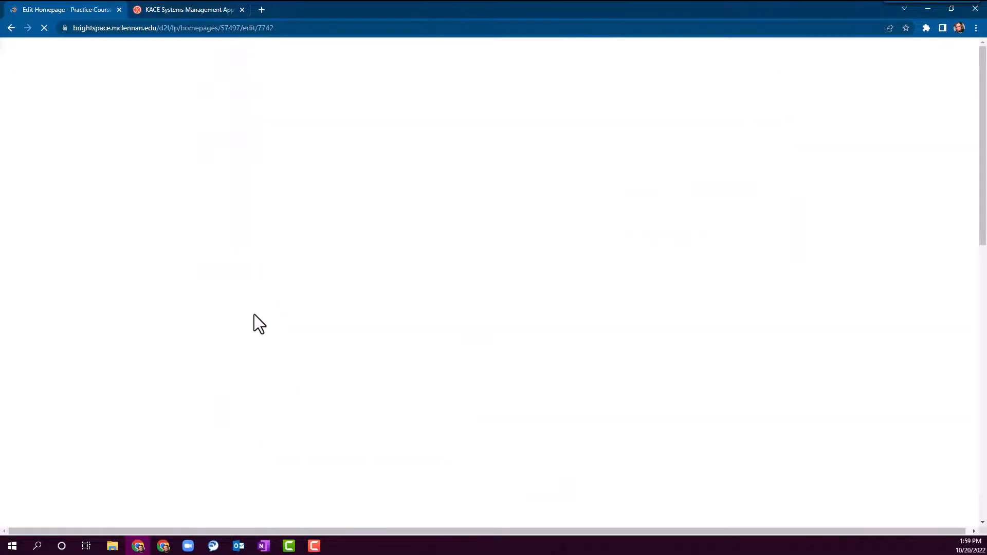
click(296, 389)
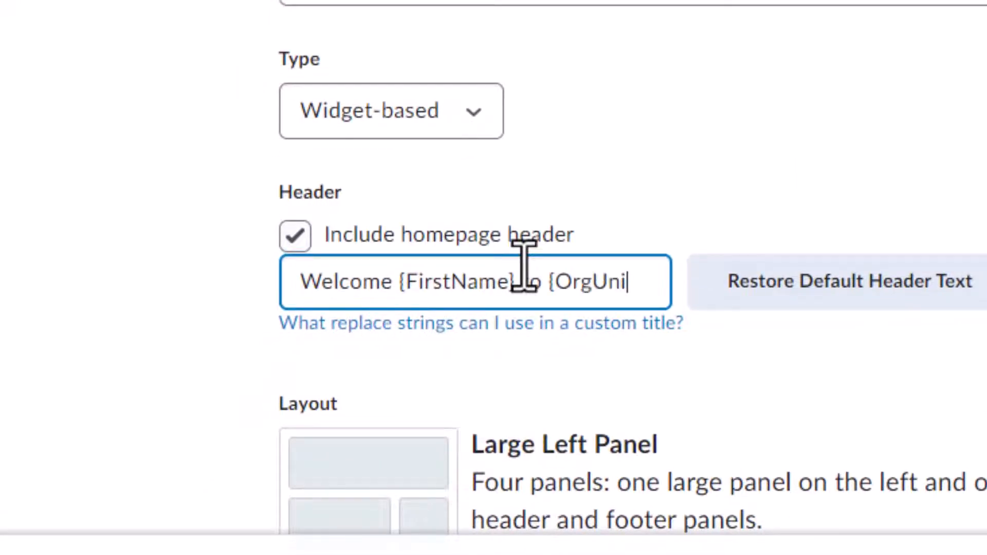
text(to {OrgUnitName)
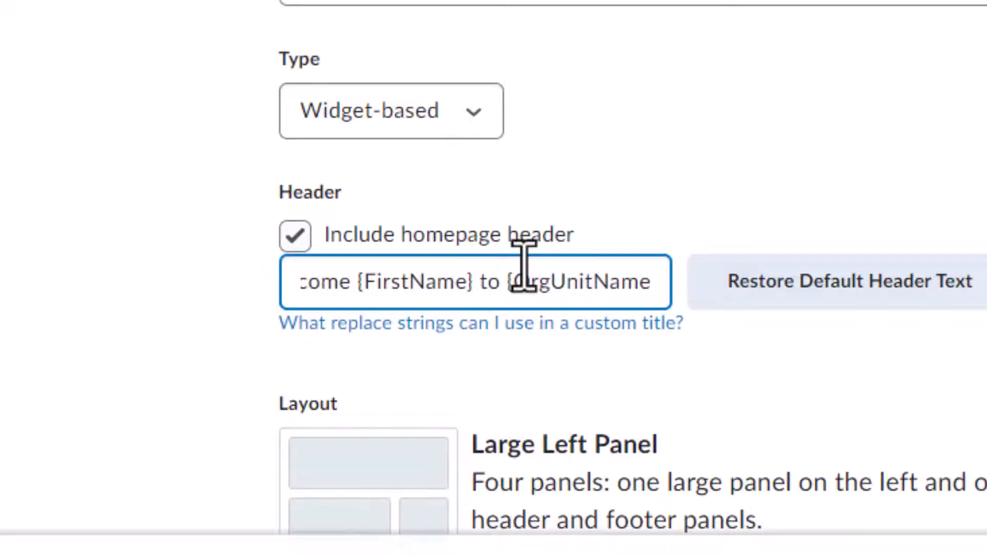
text(})
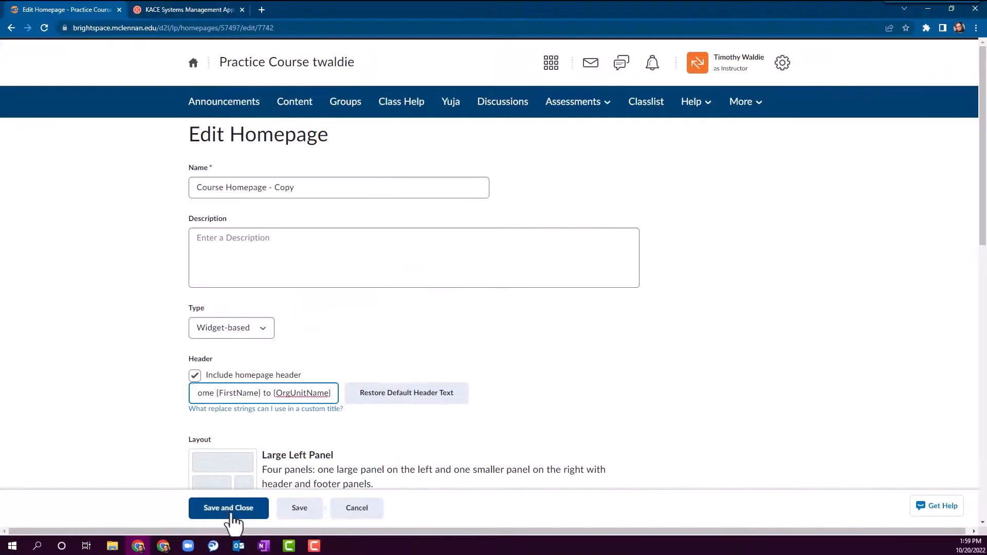
click(236, 511)
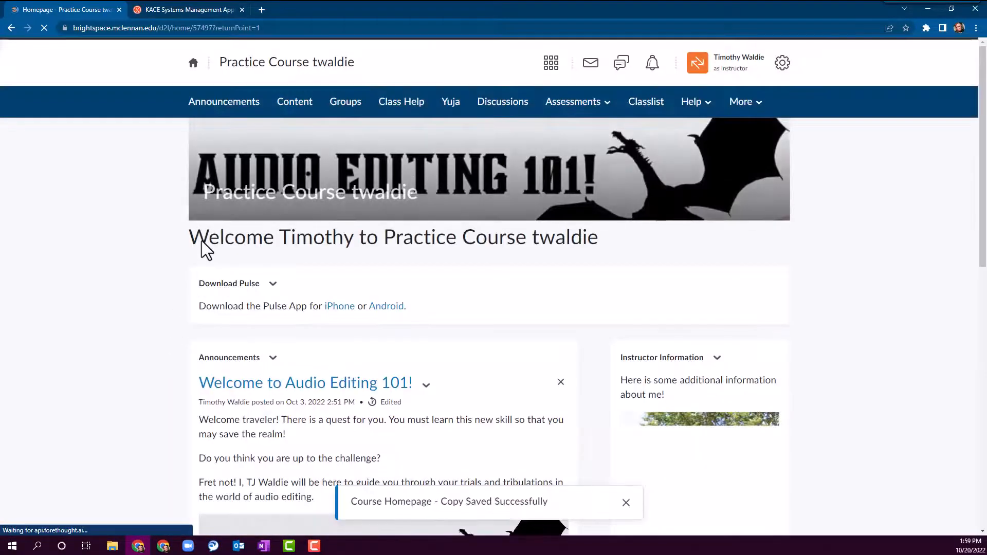
drag(389, 240, 612, 257)
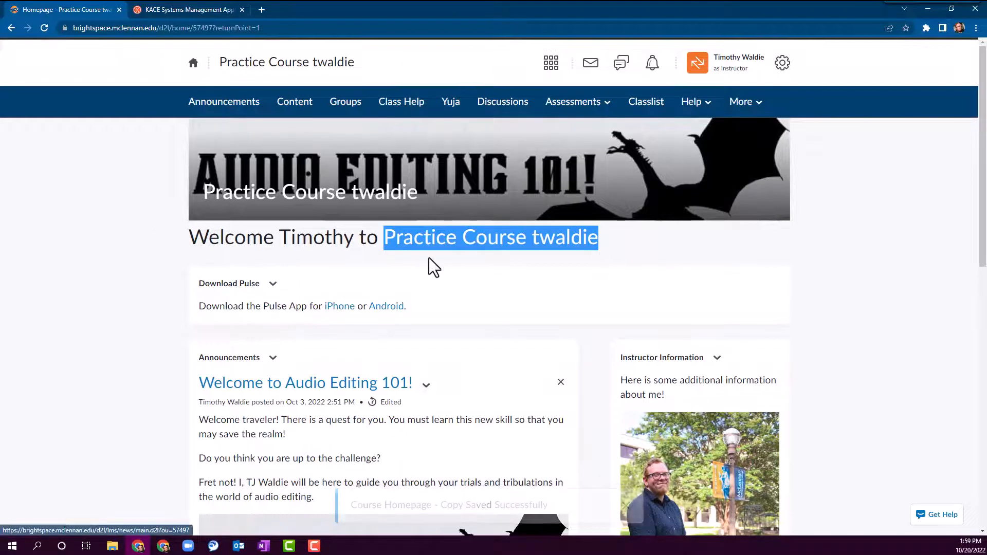
click(143, 337)
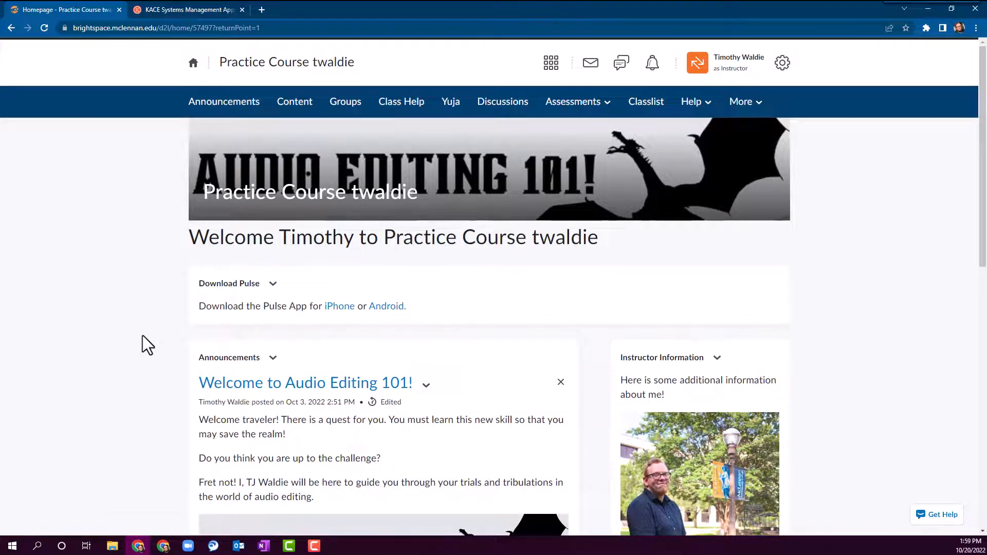